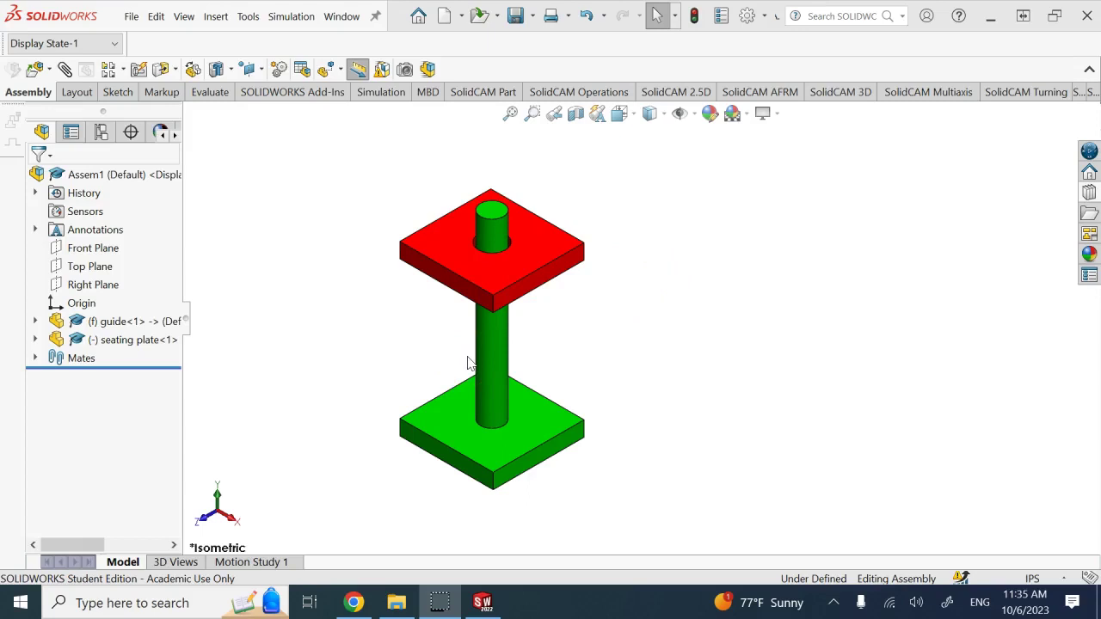
Drag the red seating plate down the green guide shaft to check that it slides
left_click(818, 238)
left_click(581, 307)
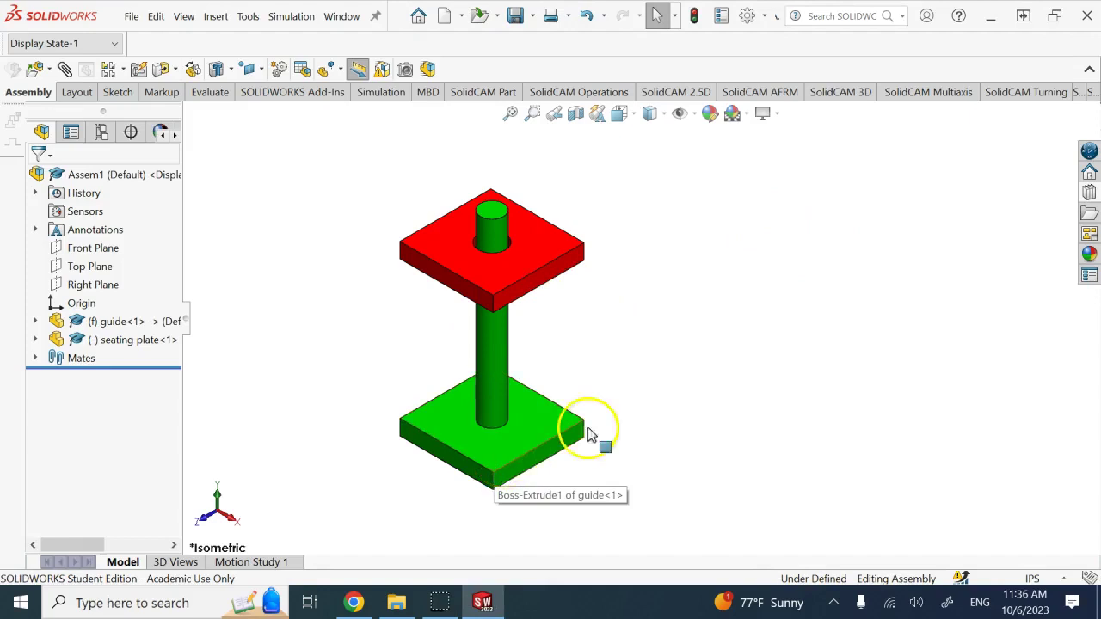
left_click(546, 441)
left_click(705, 325)
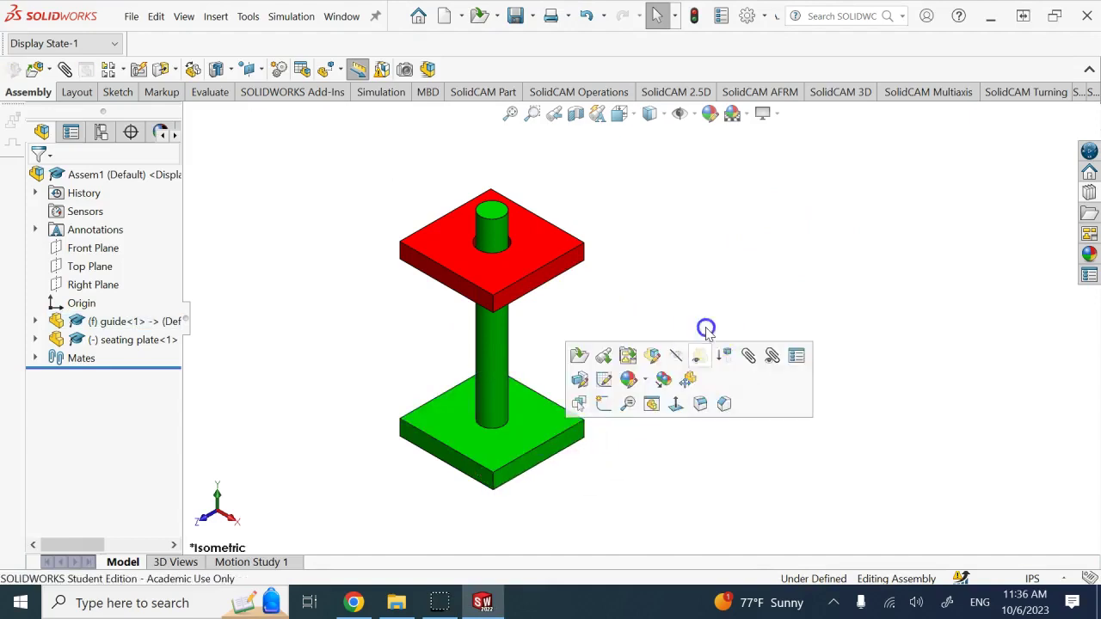
left_click_drag(563, 267, 560, 299)
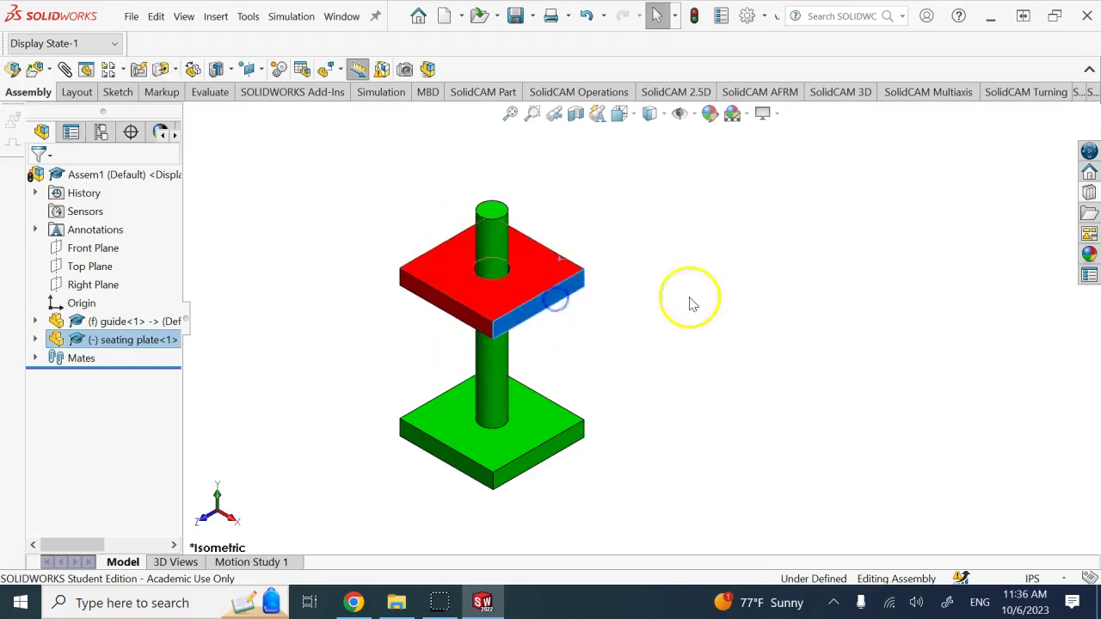
left_click(32, 360)
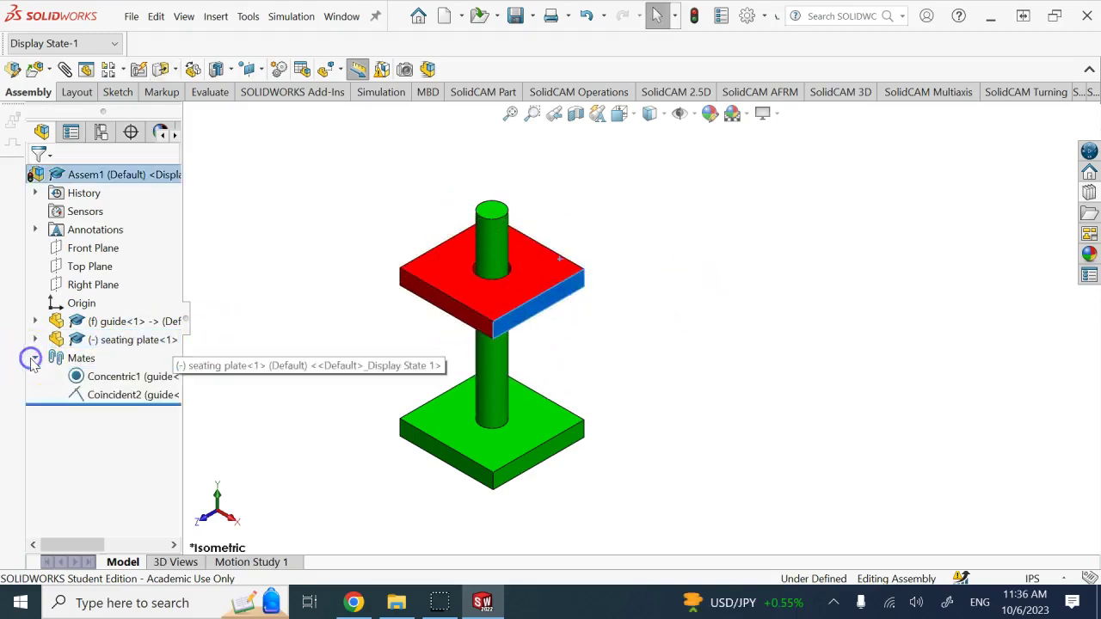
left_click(111, 378)
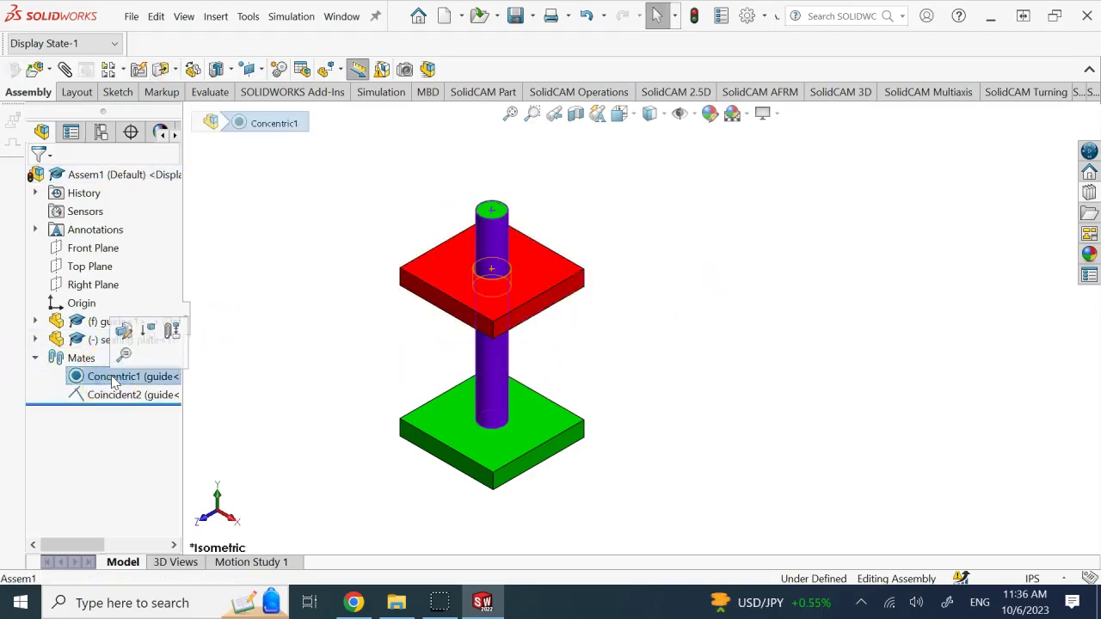
left_click(82, 378)
right_click(94, 379)
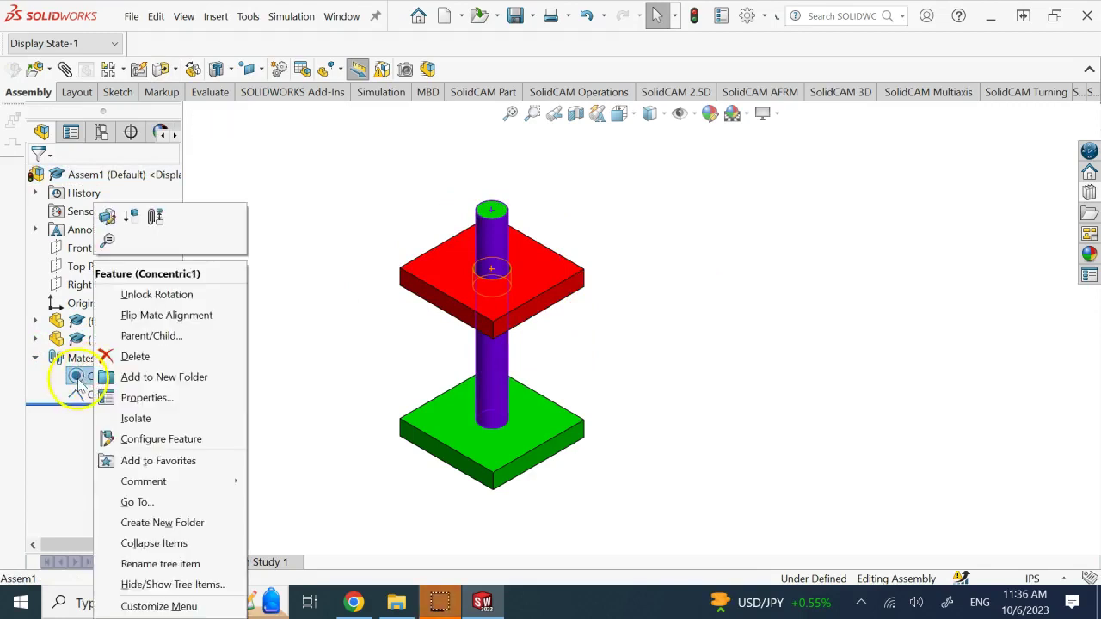
left_click(107, 217)
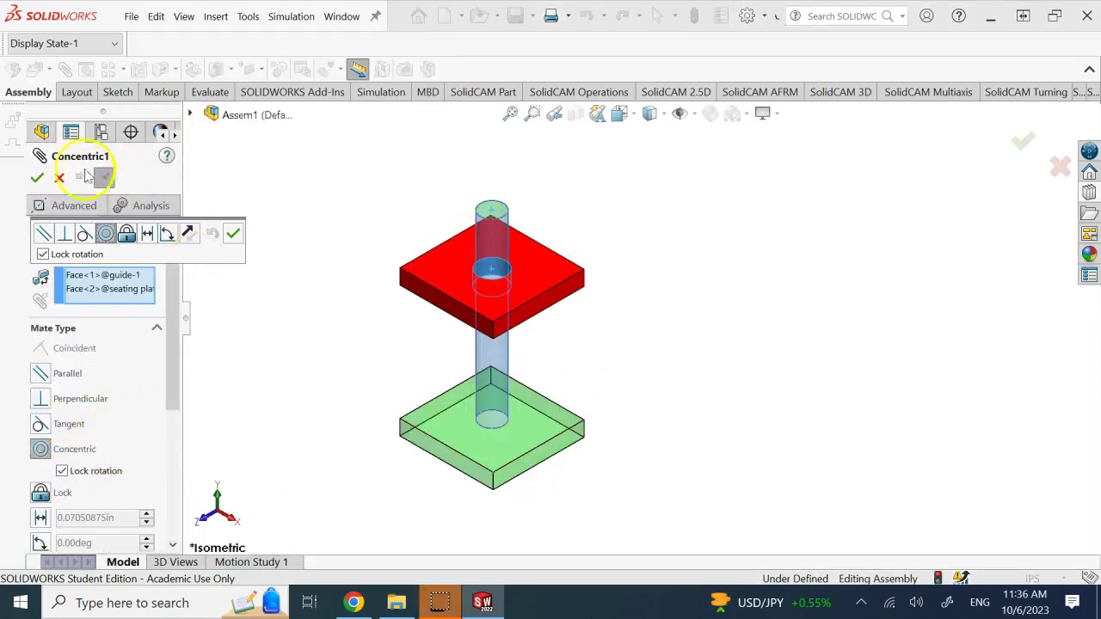
left_click(37, 177)
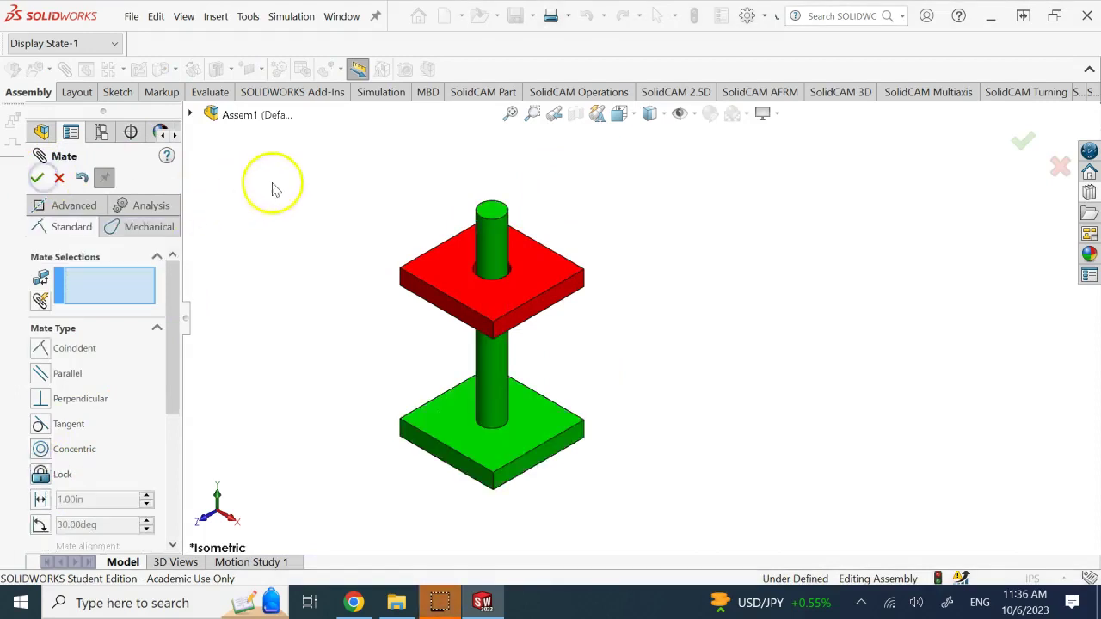
left_click(37, 177)
left_click(136, 395)
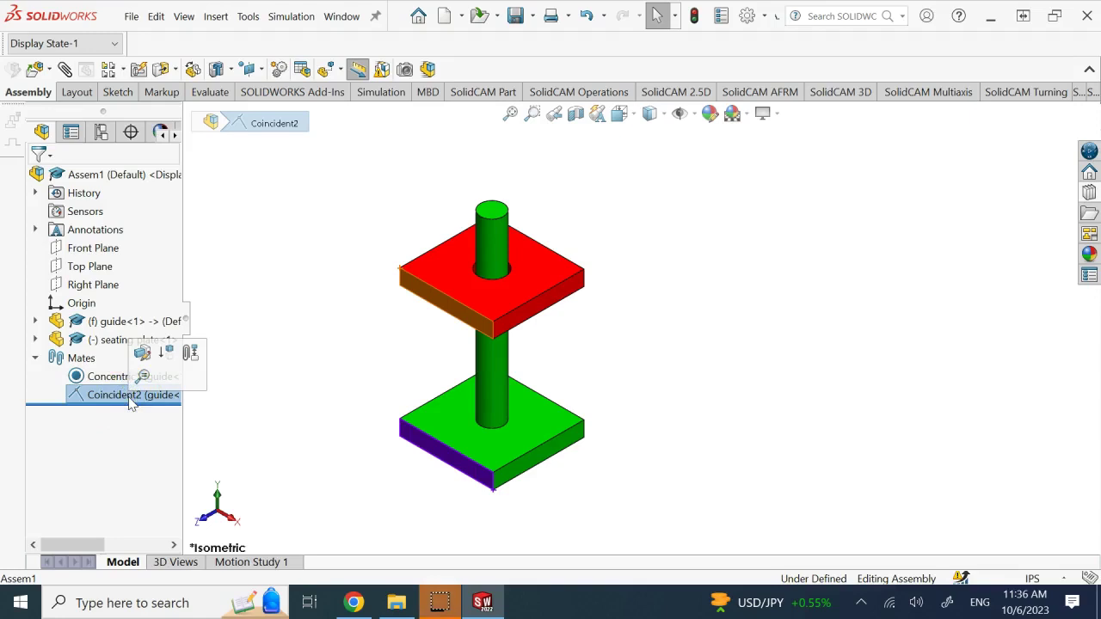
left_click(268, 263)
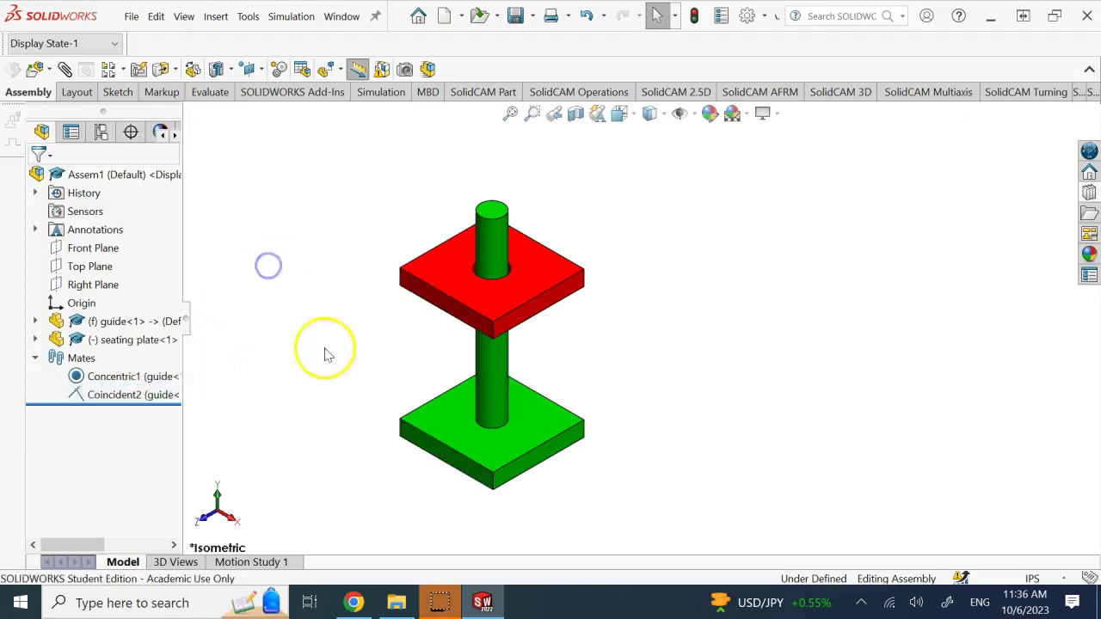
left_click(153, 395)
left_click(435, 447)
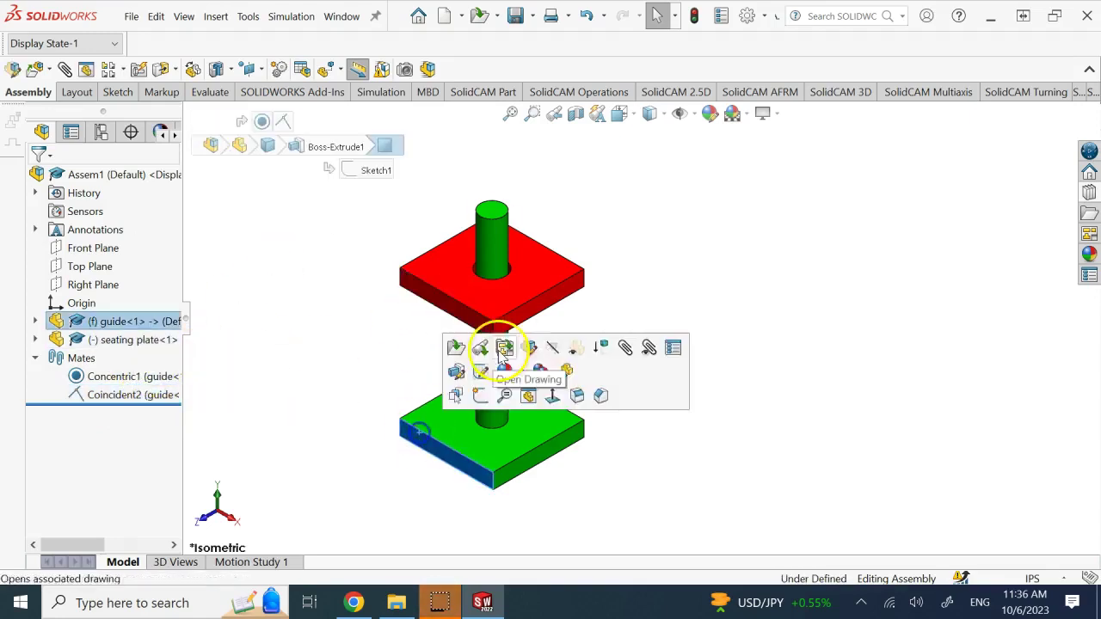
left_click(683, 291)
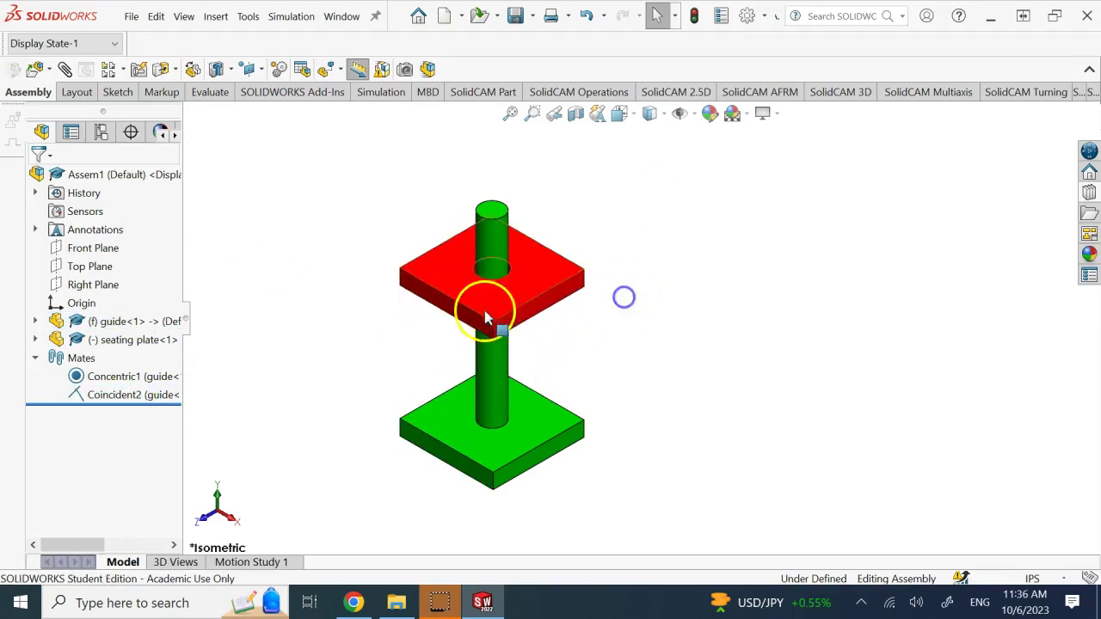
left_click(453, 314)
left_click(439, 440, "ctrl")
left_click(695, 364)
right_click(669, 277)
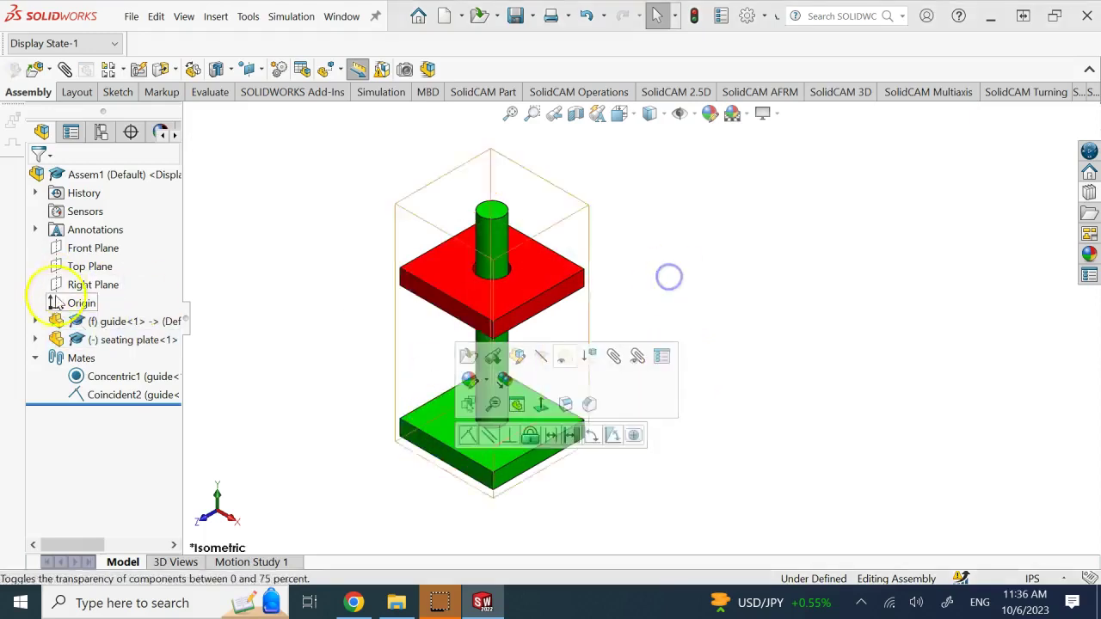
Suppress the Coincident2 mate and test-drag the seating plate up and down the guide
right_click(138, 394)
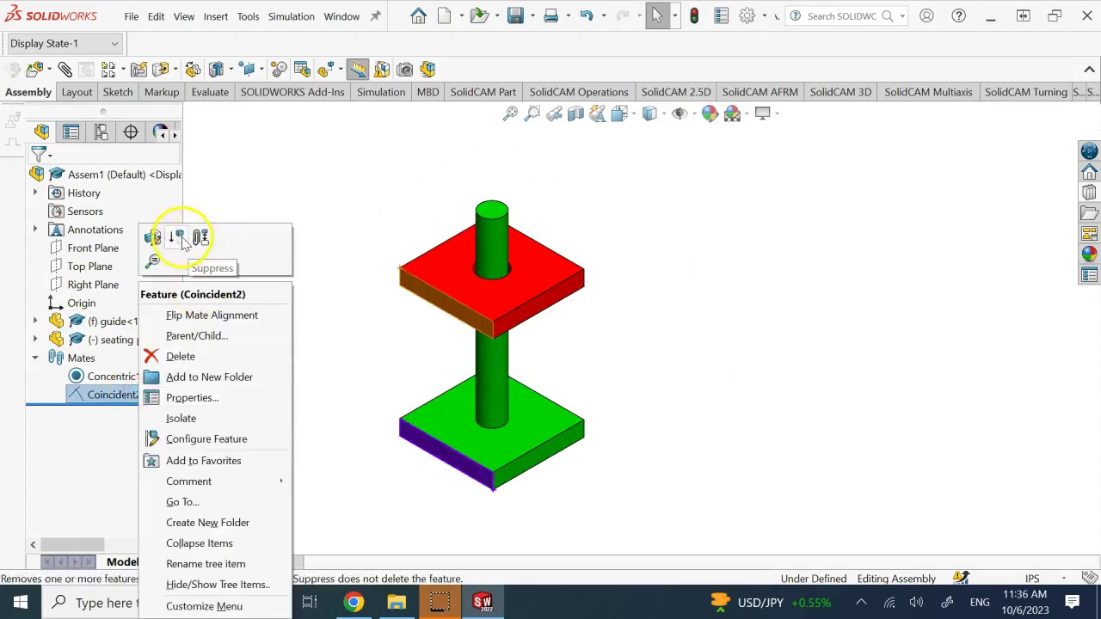
left_click(199, 236)
left_click(573, 313)
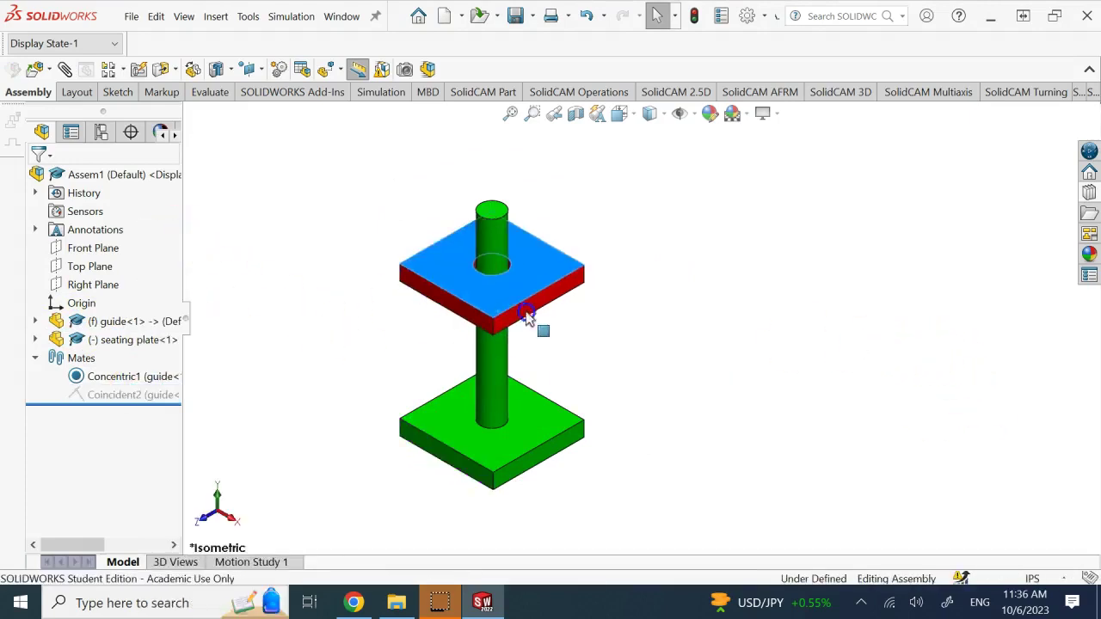
left_click_drag(573, 312, 527, 293)
mouse_move(456, 327)
left_mouse_down()
mouse_move(430, 401)
mouse_move(437, 454)
left_mouse_up()
left_click(437, 456, "ctrl")
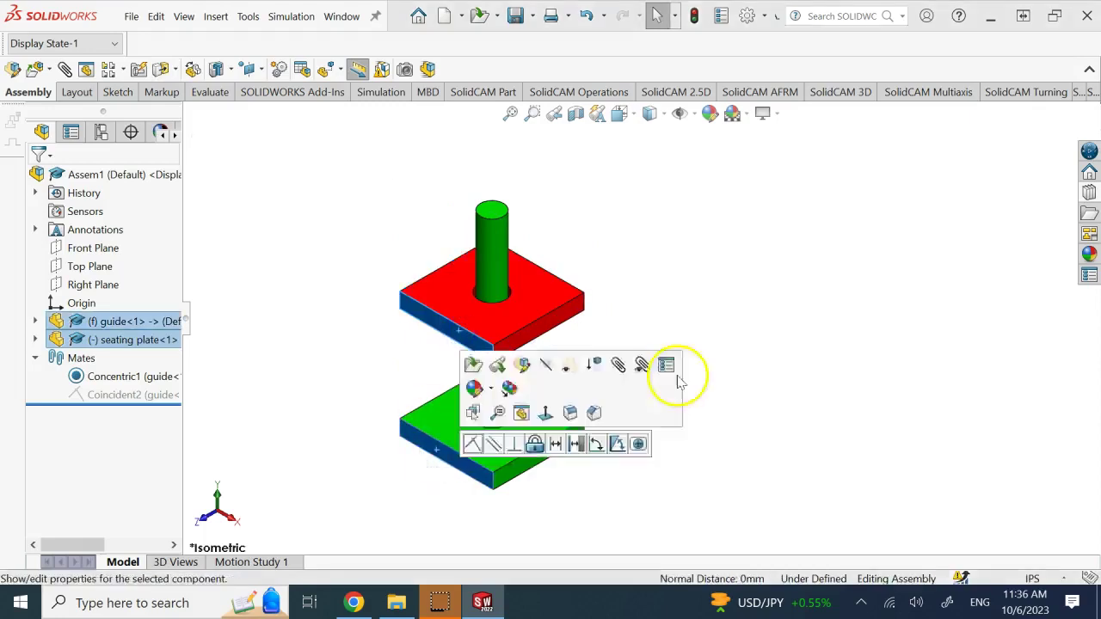
left_click(733, 360)
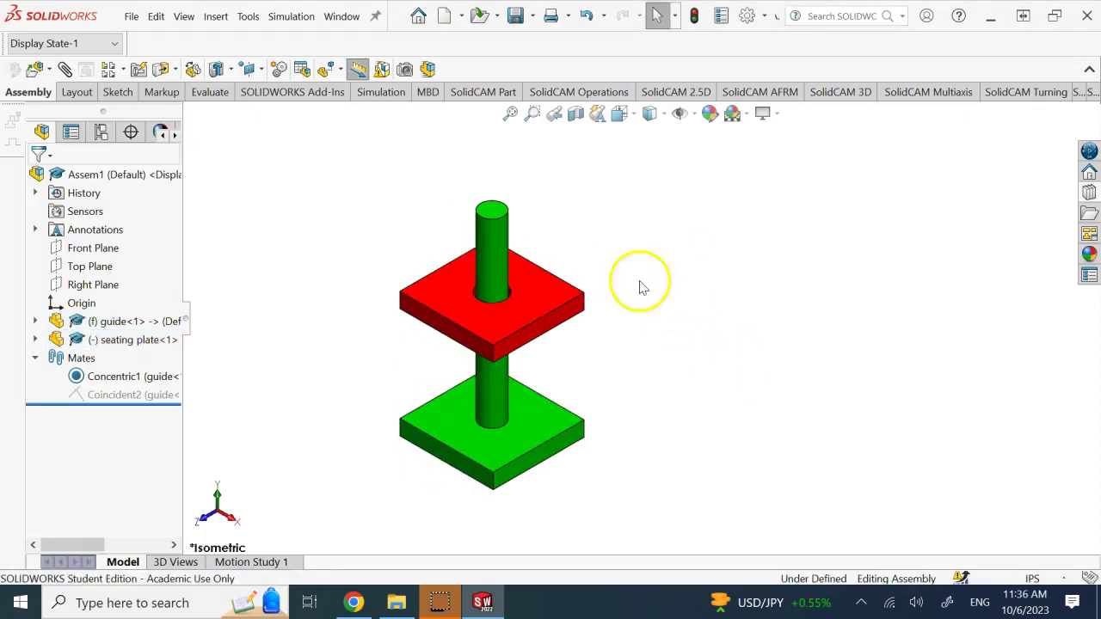
Move the seating plate to mid-height on the guide and check it from side and isometric views
left_click_drag(570, 307, 559, 222)
left_click(713, 339)
key("Up")
key("Up")
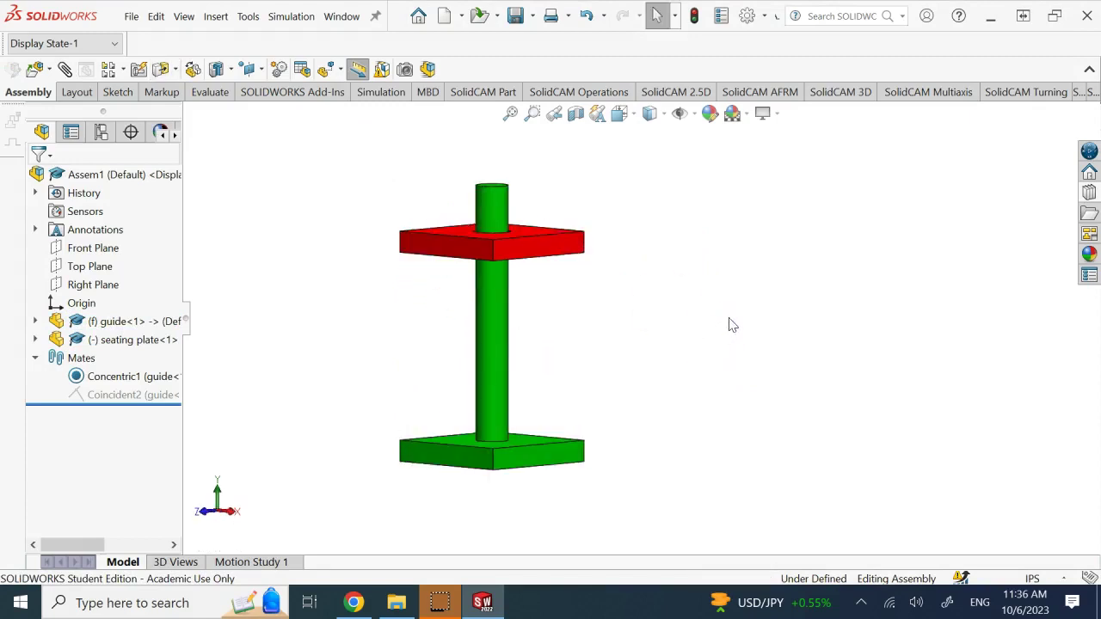
key("ctrl+7")
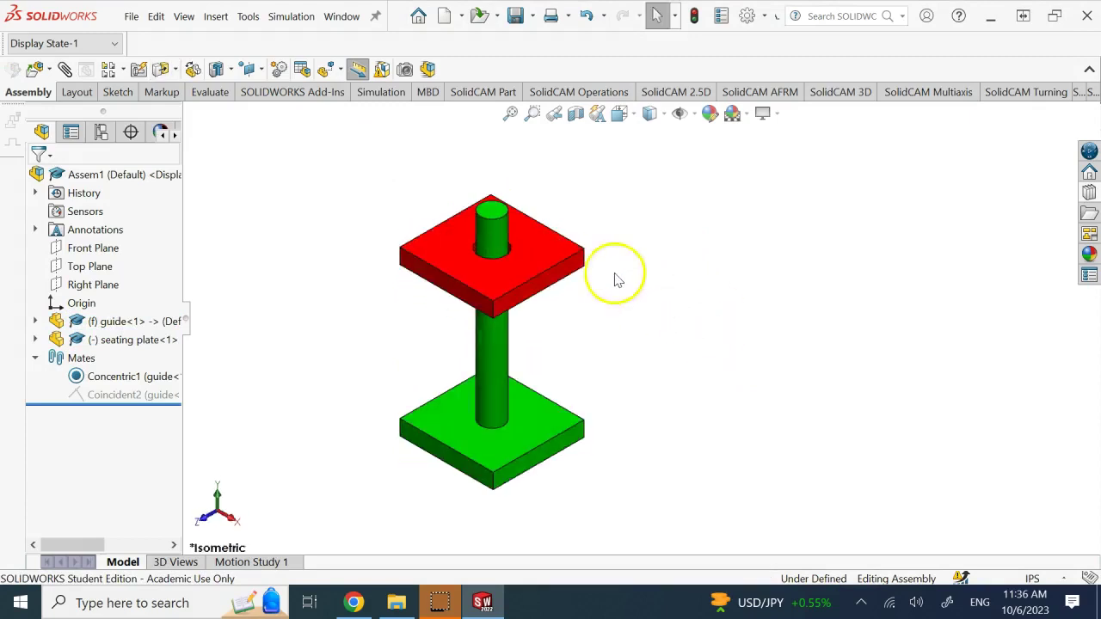
left_click_drag(555, 256, 564, 329)
key("Up")
key("Up")
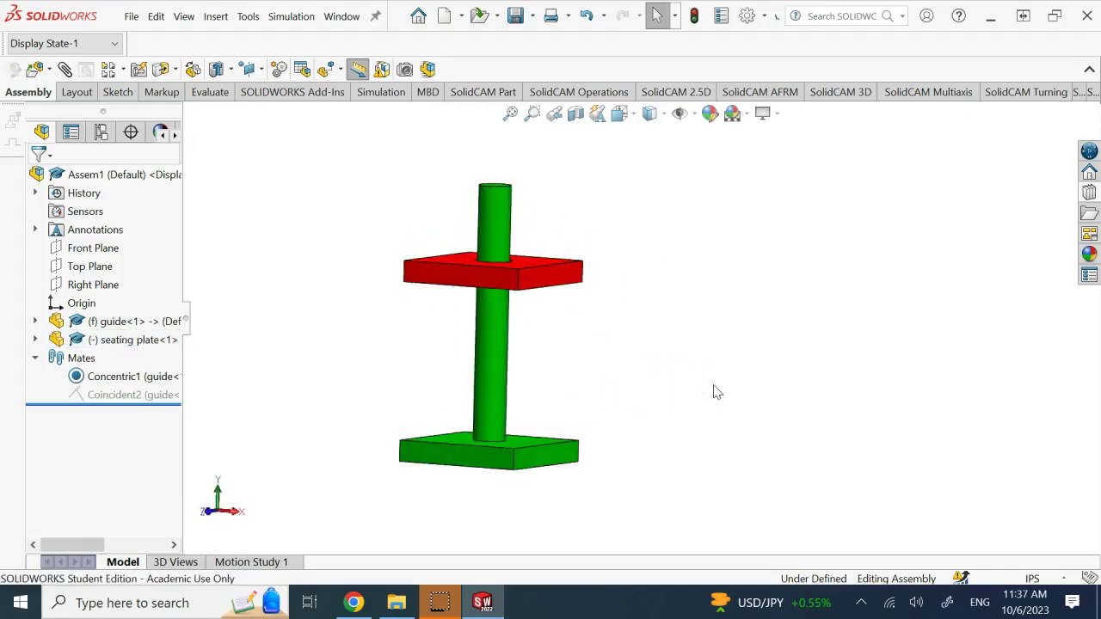
key("Down")
key("Down")
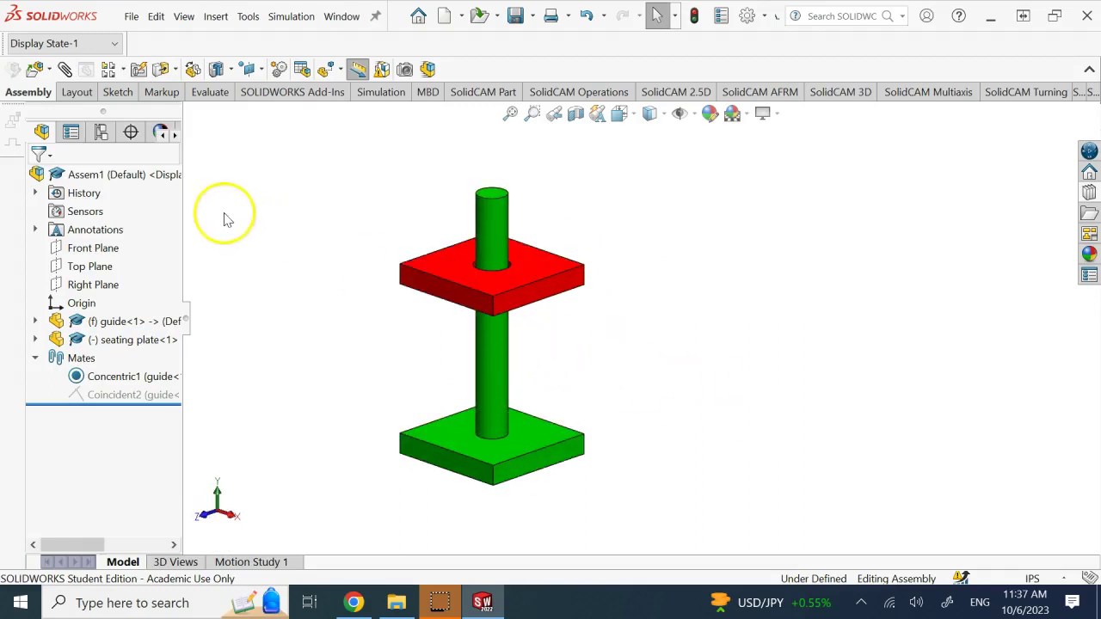
Insert a new blank part into the assembly
left_click(34, 358)
left_click(44, 69)
left_click(85, 113)
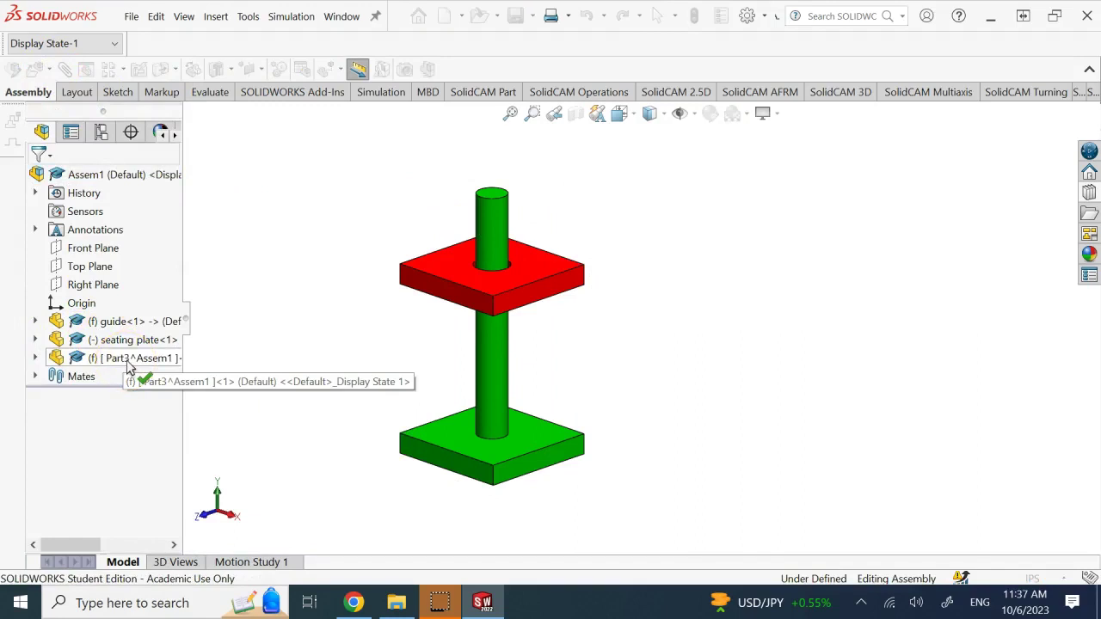
Start a sketch on the guide part's Front Plane
left_click(102, 249)
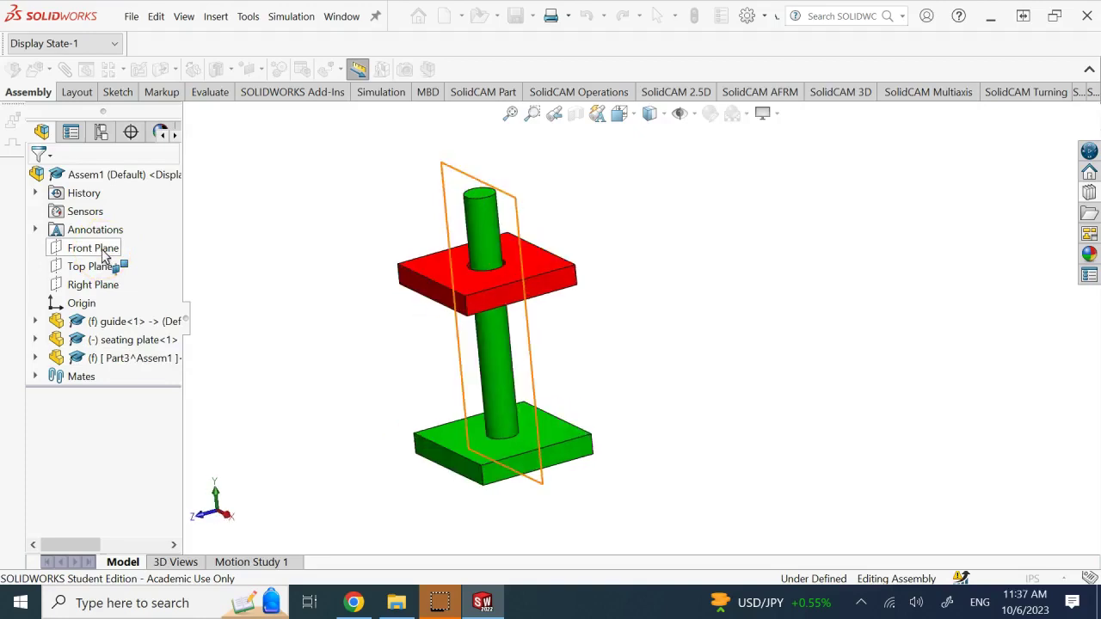
left_click(128, 324)
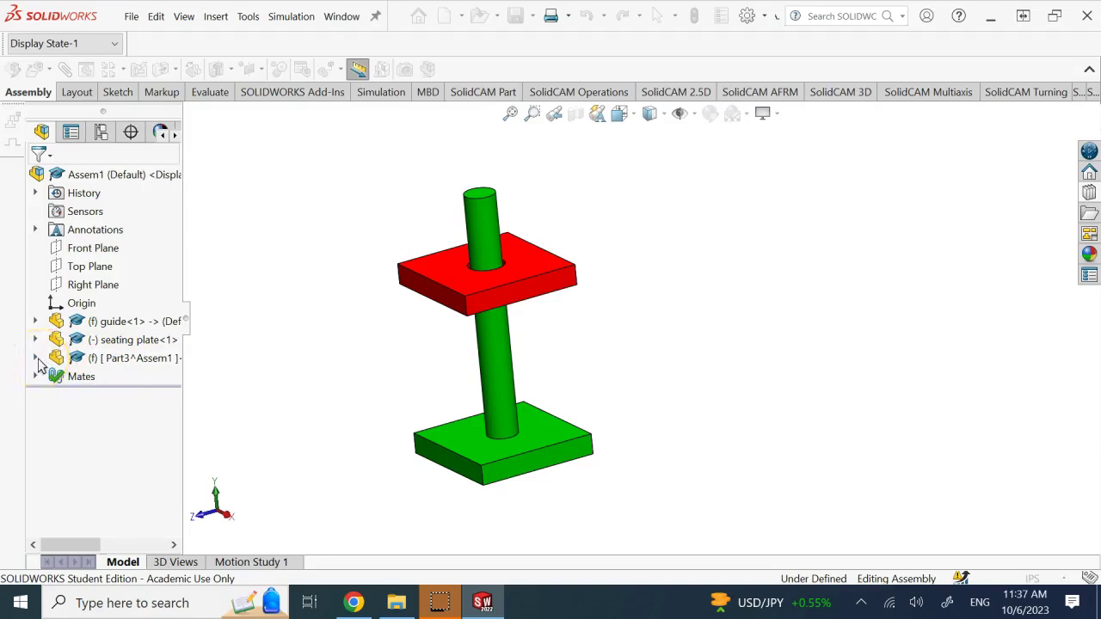
left_click(35, 321)
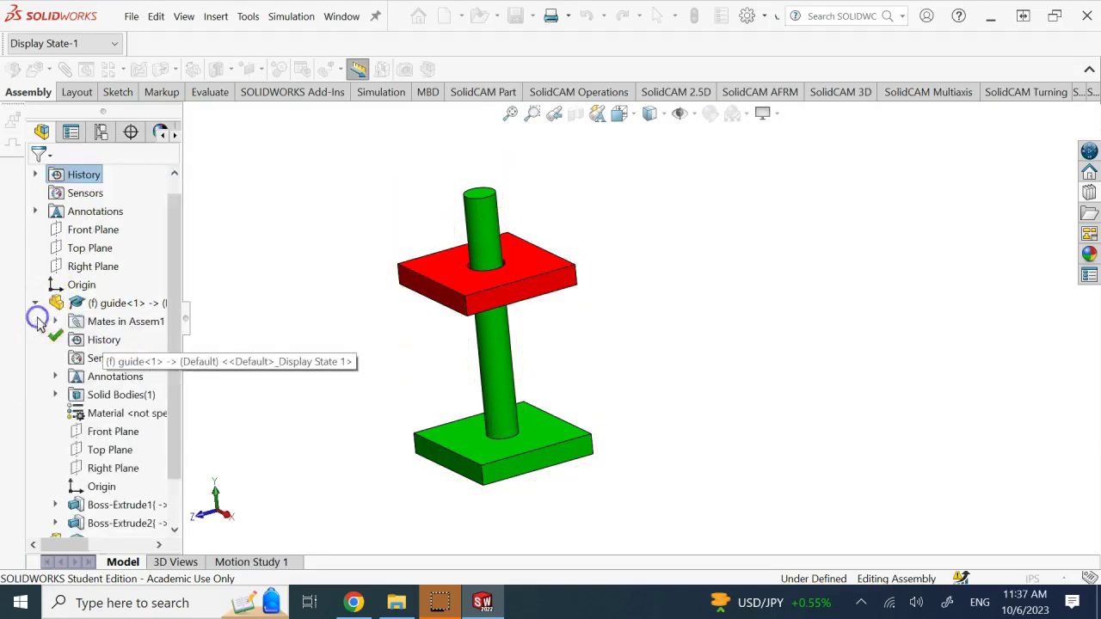
left_click(125, 430)
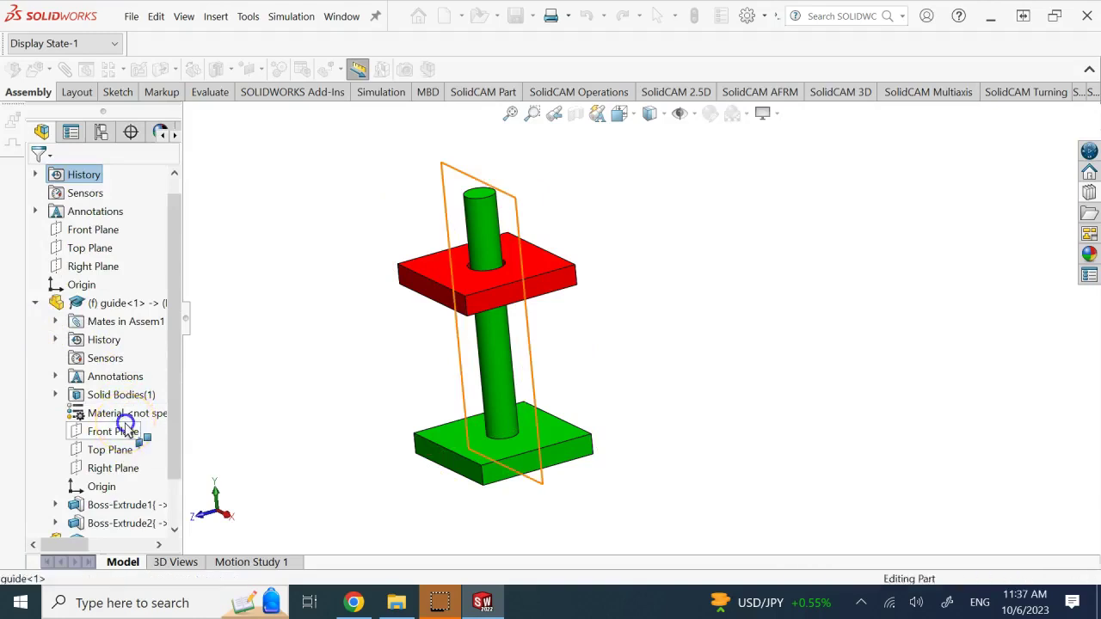
left_click(241, 340)
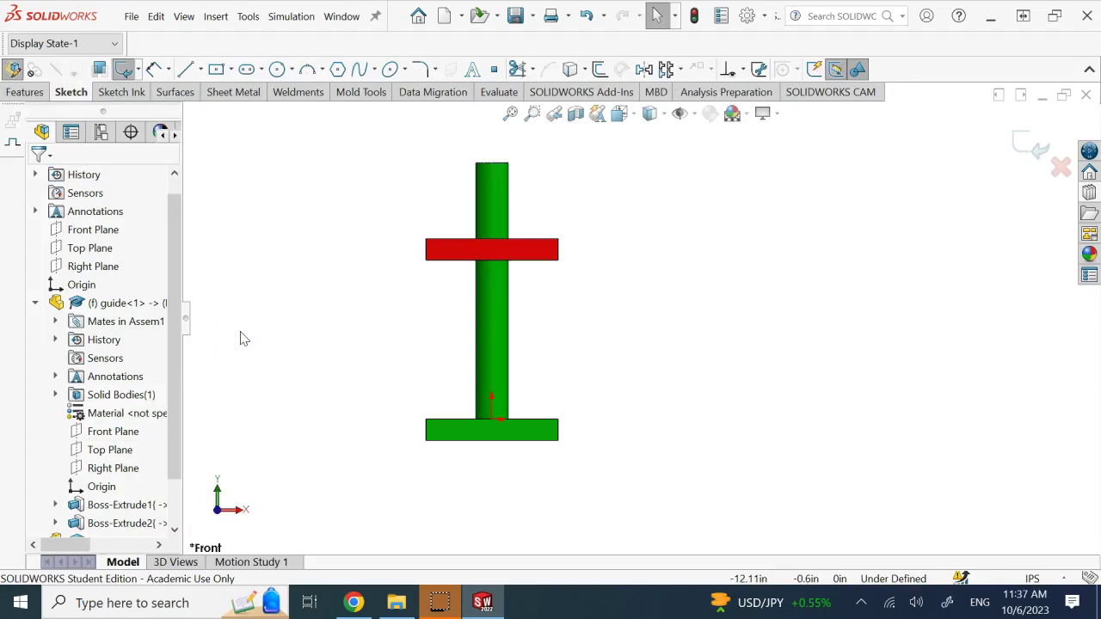
In front view, draw a vertical line up the shaft centre to the red plate's underside, then exit the sketch
middle_click_drag(241, 340, 835, 371)
key("ctrl+8")
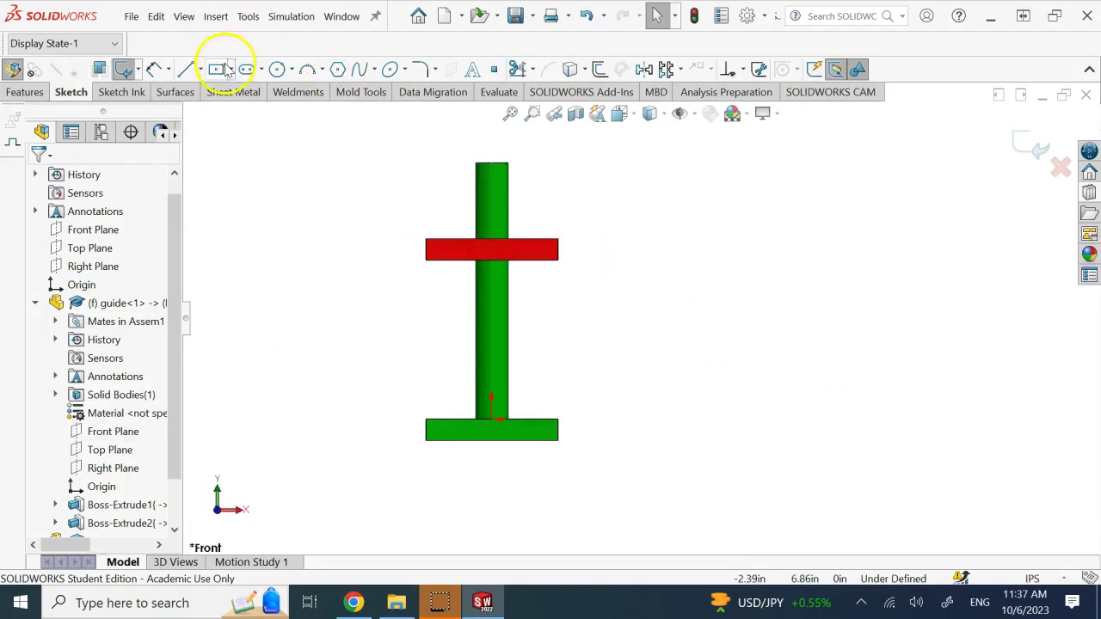
left_click(183, 69)
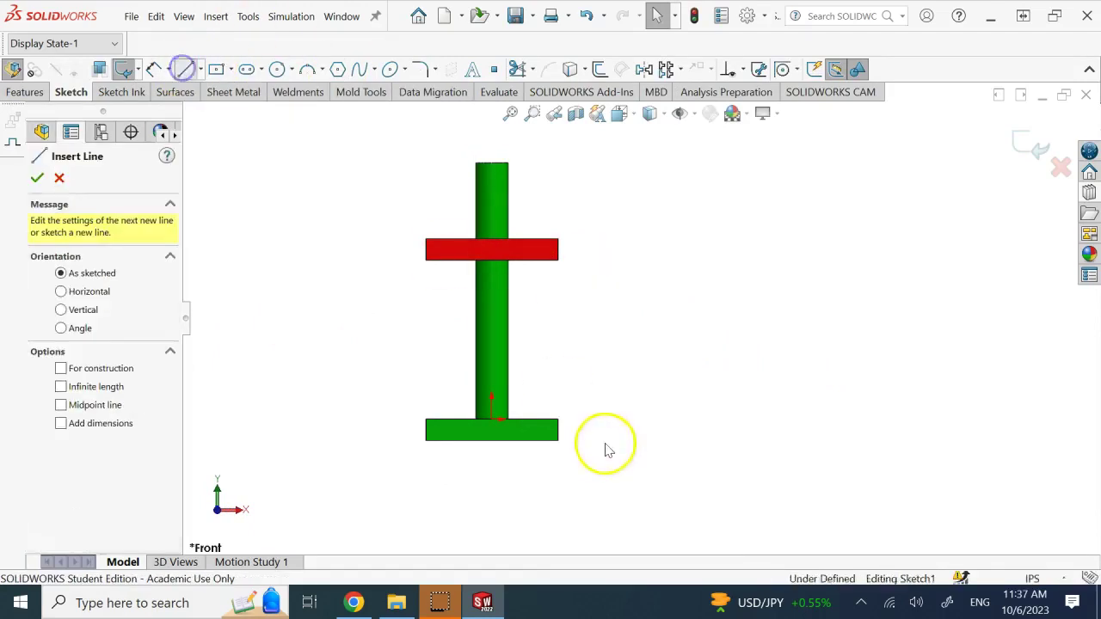
left_click(492, 420)
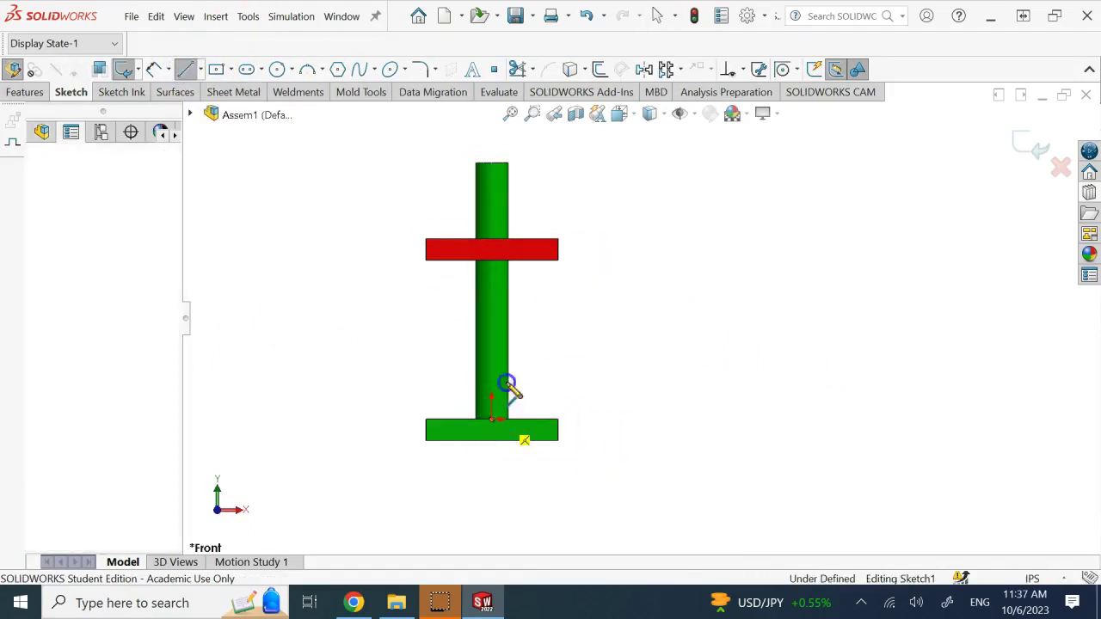
left_click(493, 261)
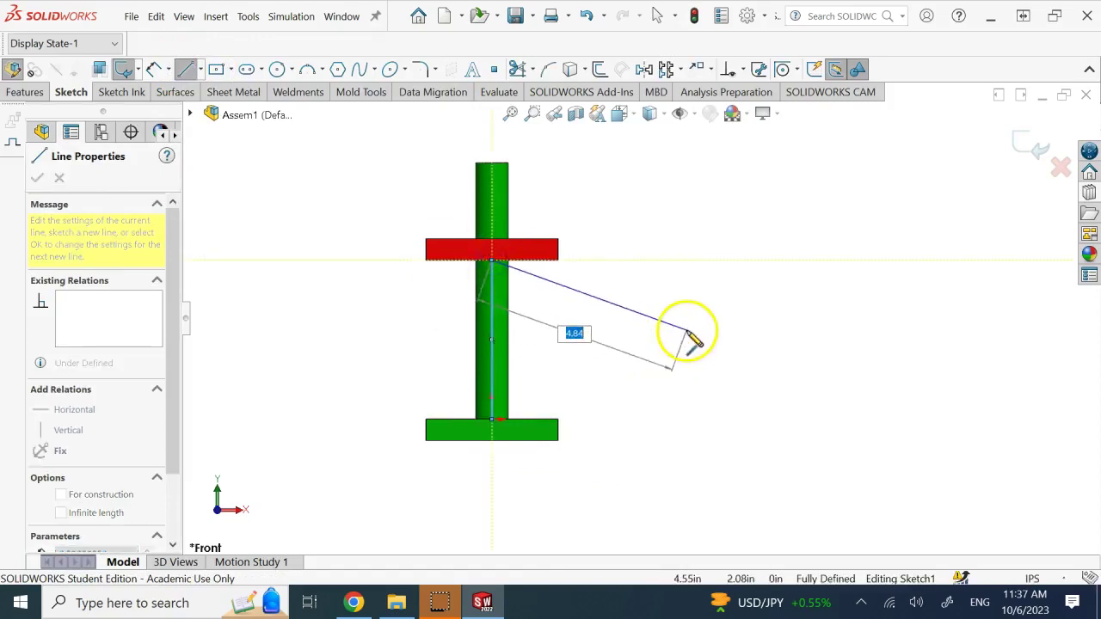
key("Escape")
left_click(690, 286)
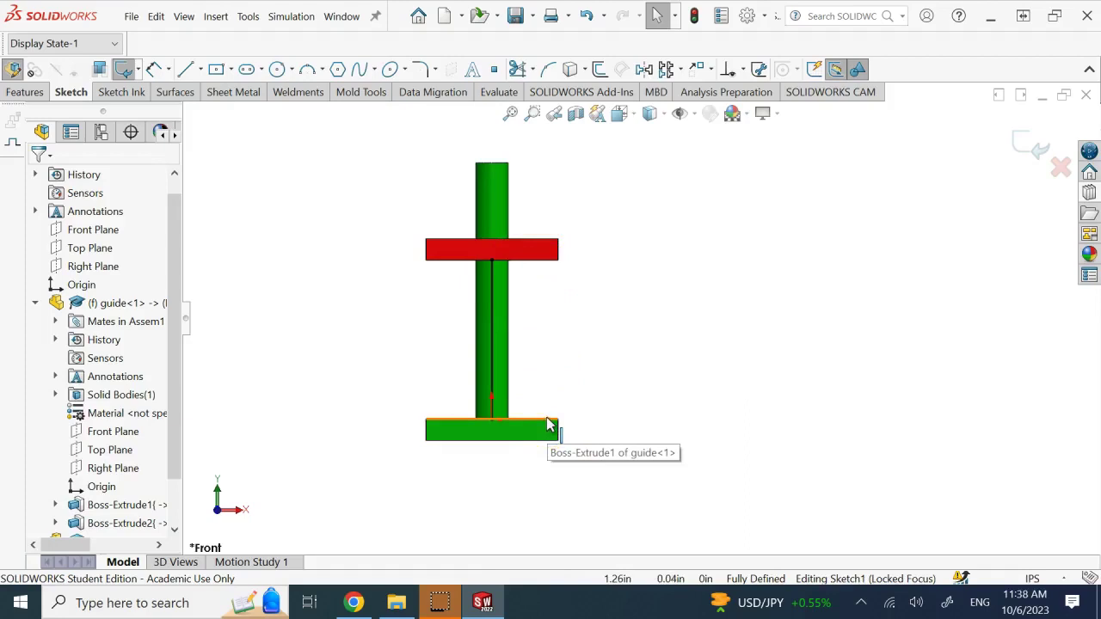
left_click(627, 364)
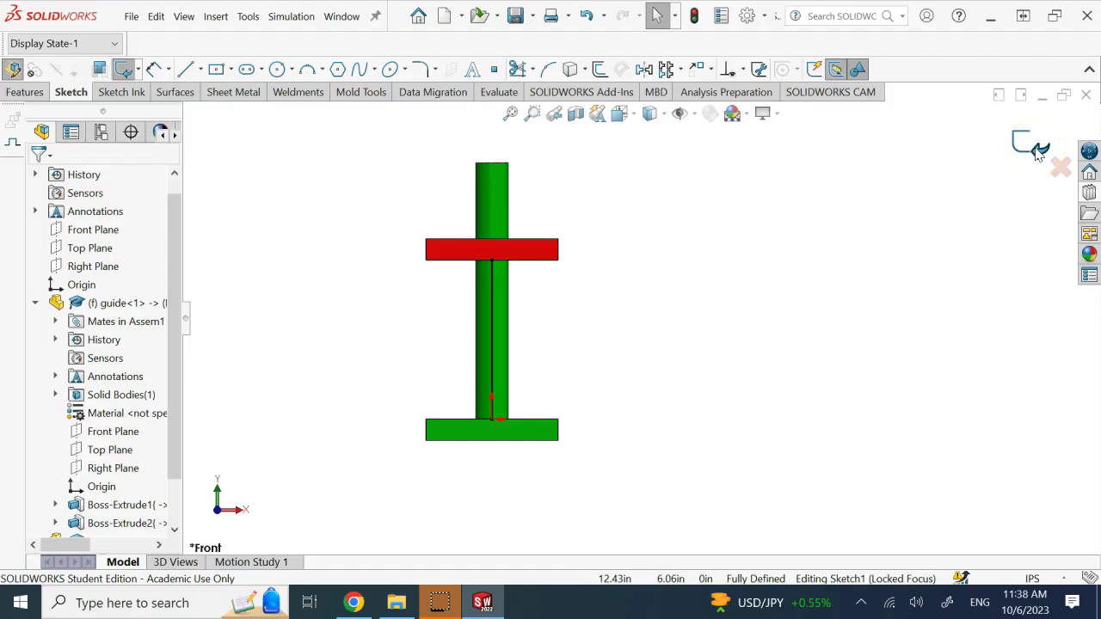
left_click(1030, 154)
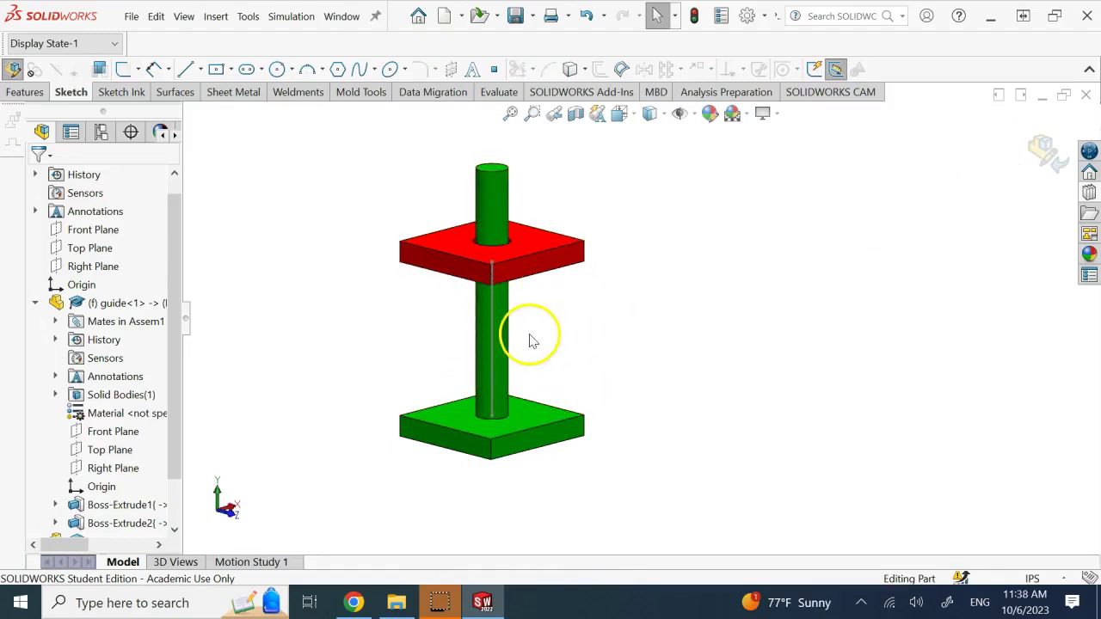
Start a sketch on Part3's Front Plane and draw a circle on the bottom plate's top edge
scroll(524, 337, "down", 2)
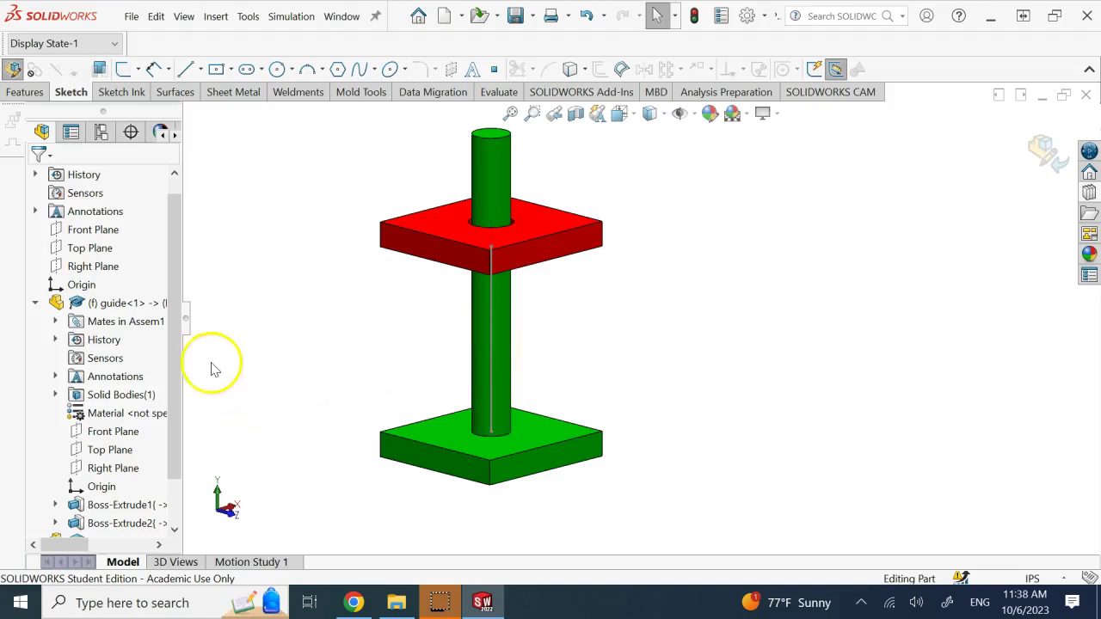
left_click_drag(171, 411, 170, 456)
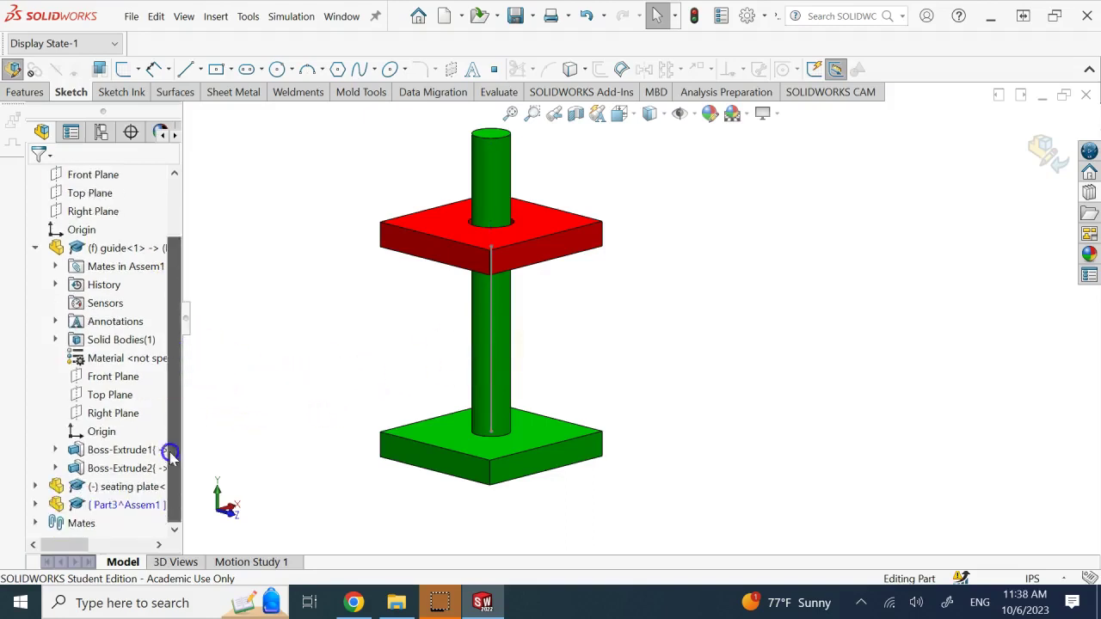
left_click(34, 505)
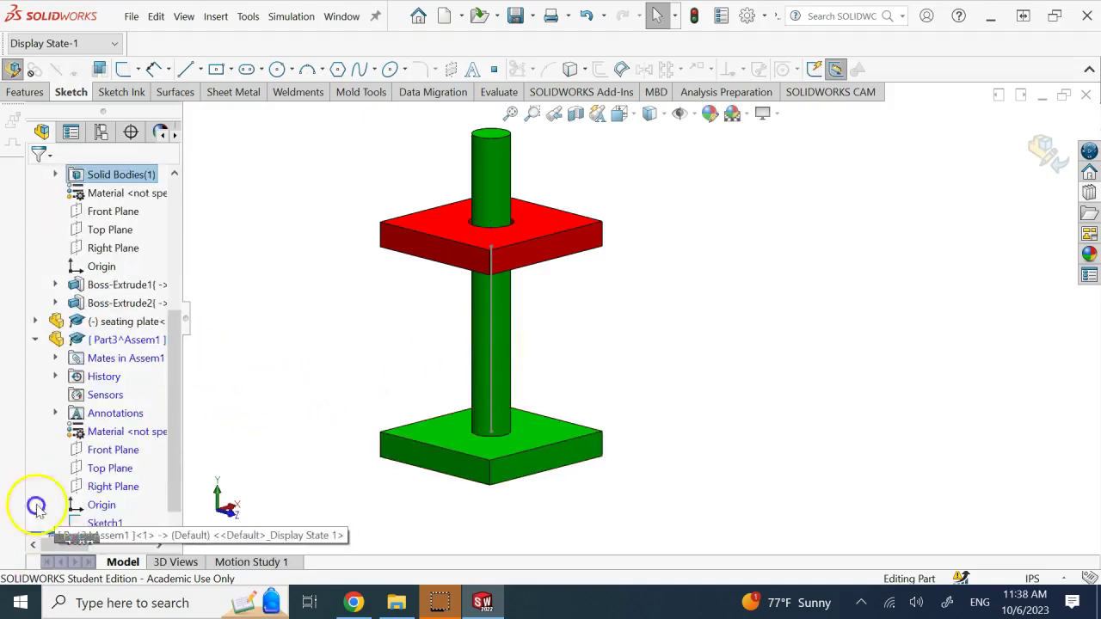
left_click(107, 452)
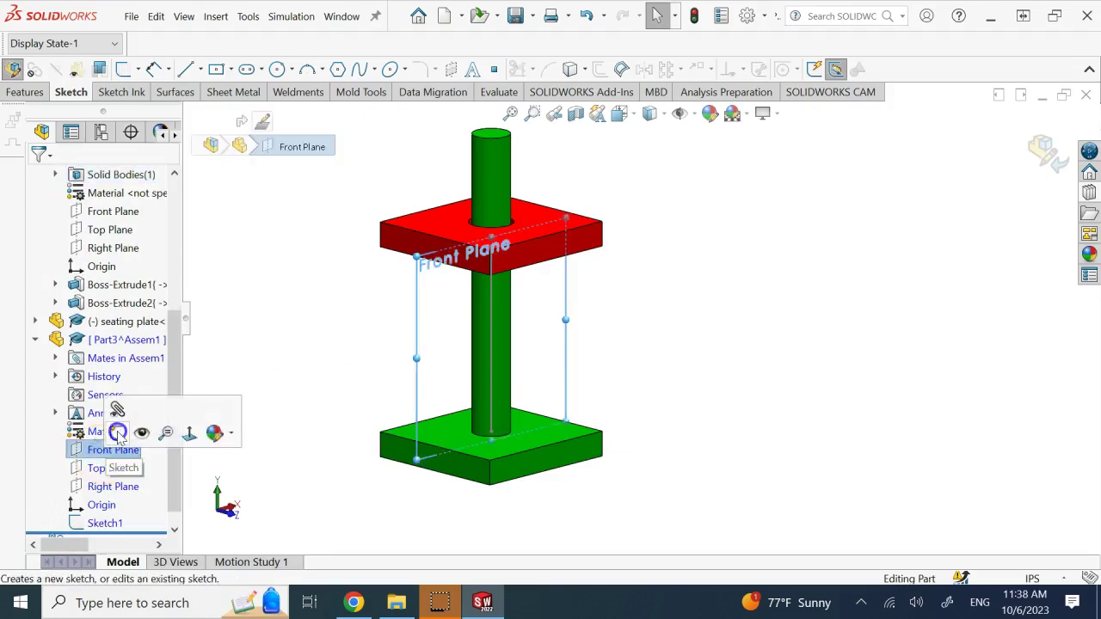
left_click(117, 432)
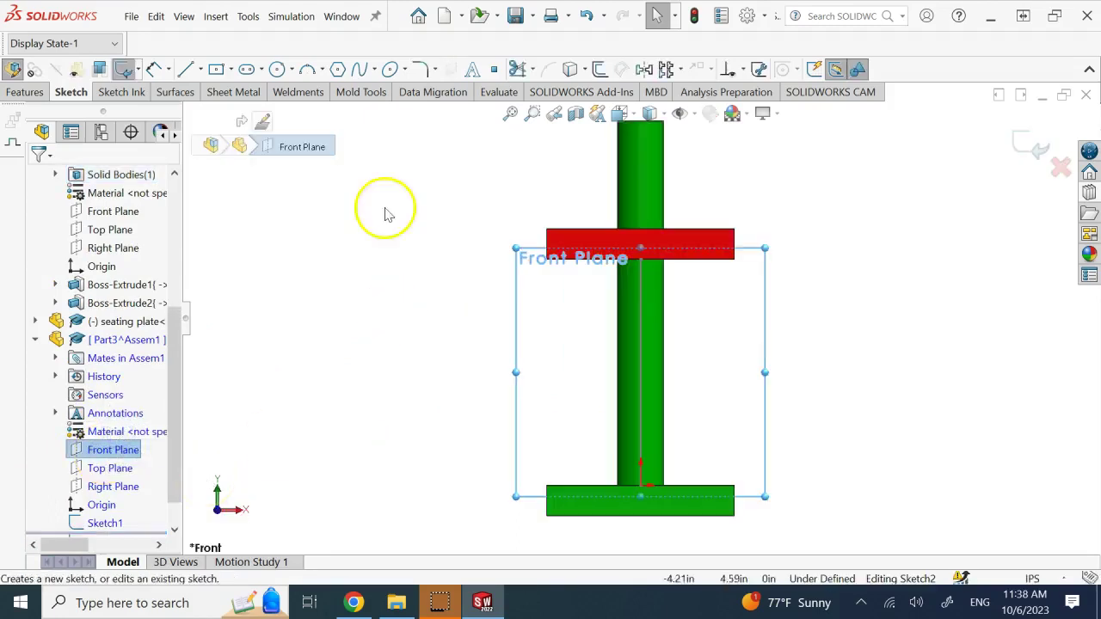
left_click(278, 70)
scroll(712, 495, "down", 2)
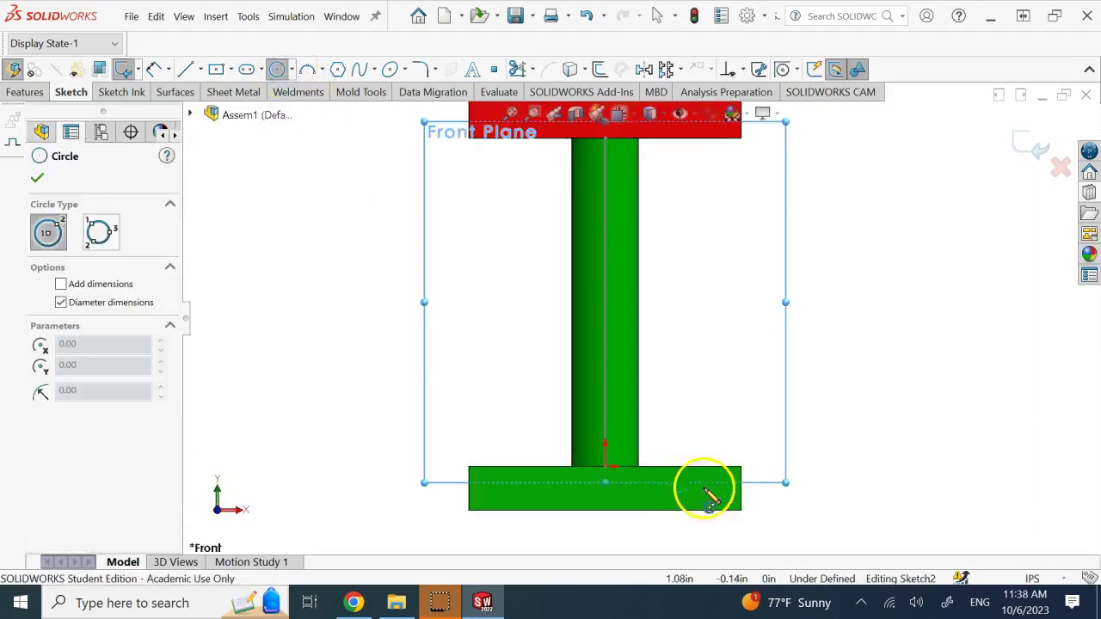
left_click(697, 466)
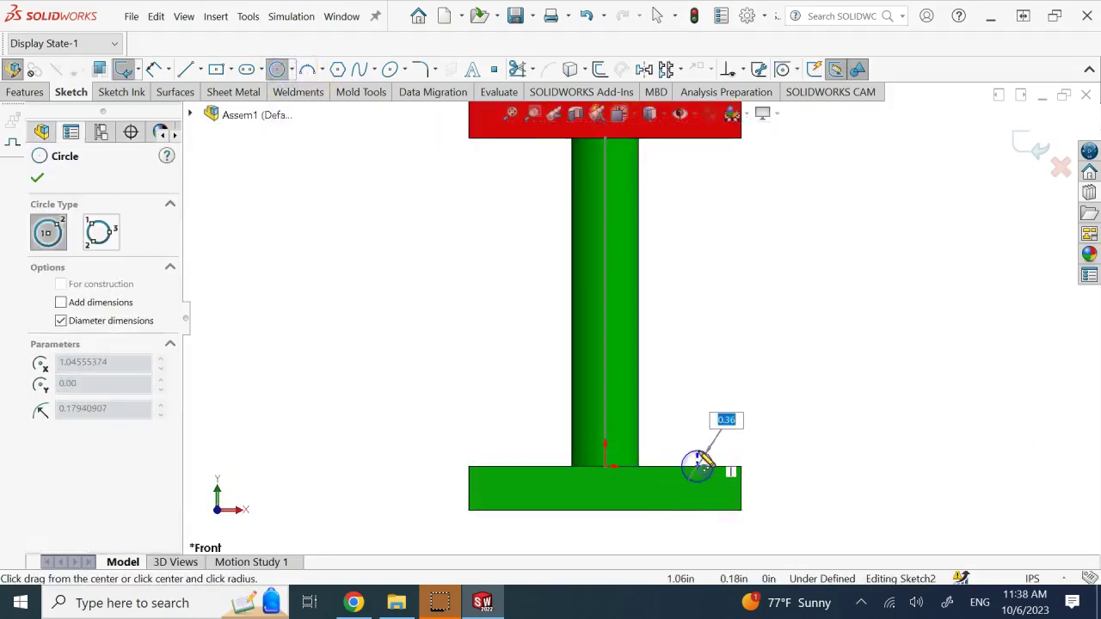
left_click(707, 456)
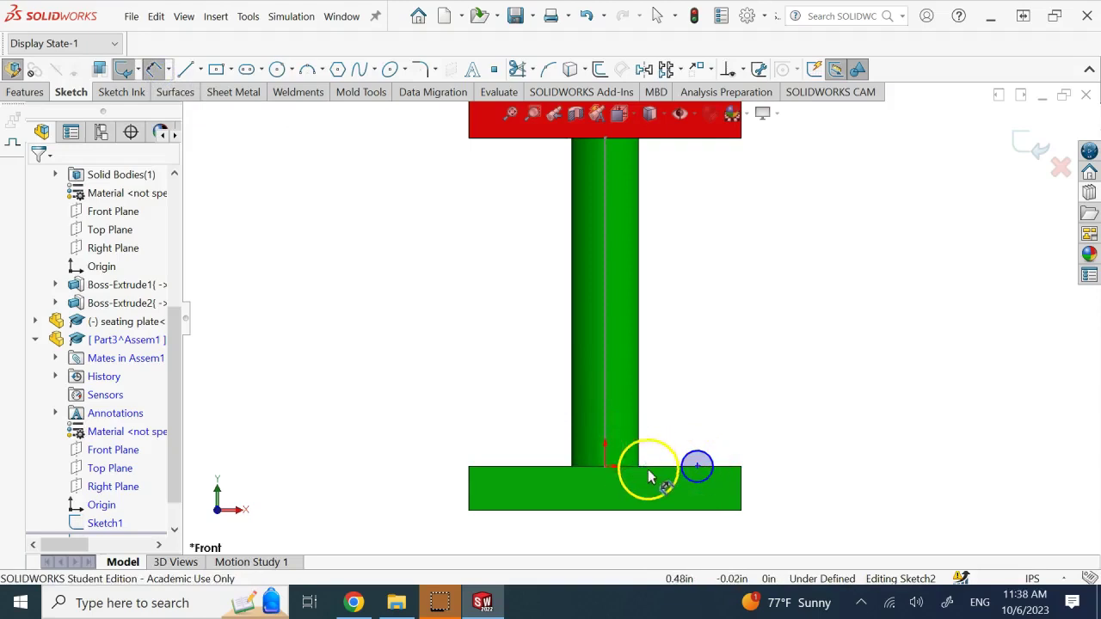
Dimension the circle to Ø0.25 and 1.00 from the origin, then close the sketch
left_click(700, 453)
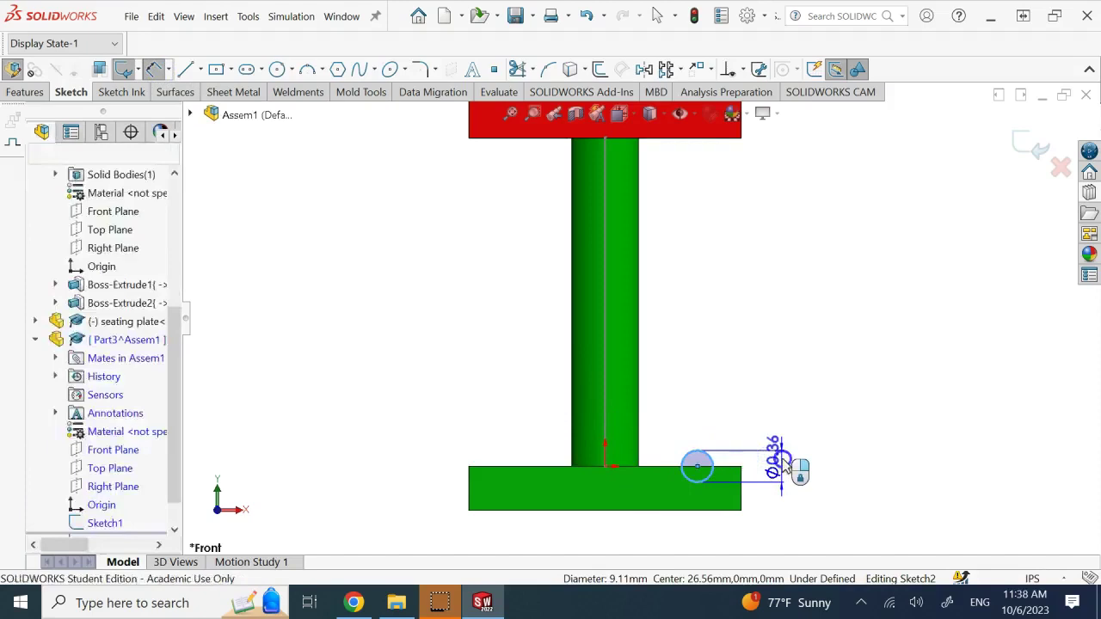
left_click(774, 465)
type(".25")
key("Return")
left_click(698, 466)
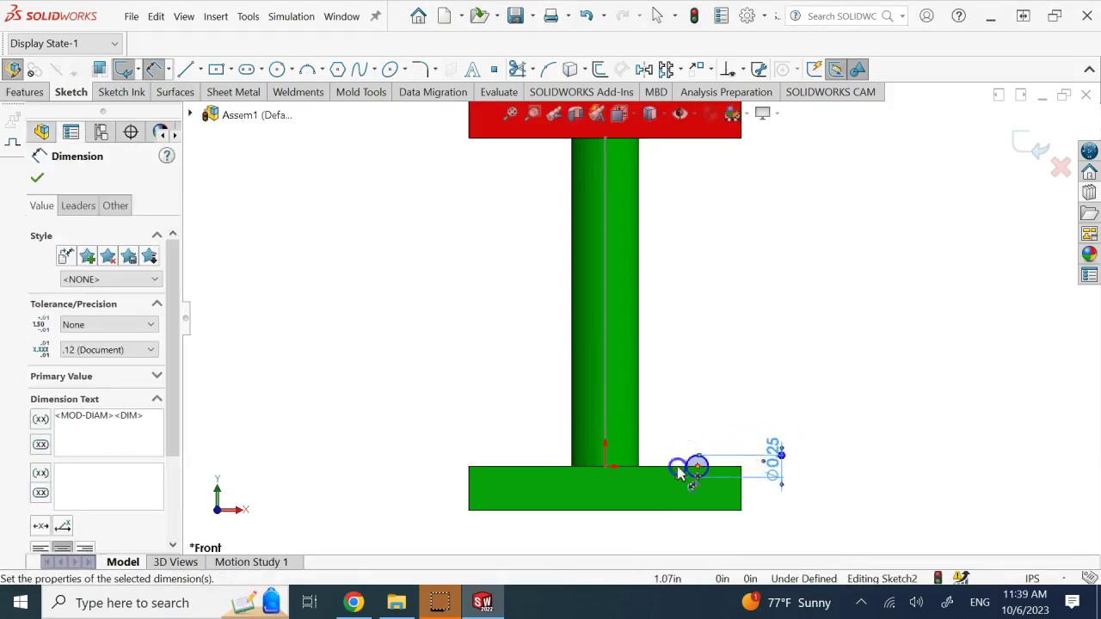
left_click(606, 470)
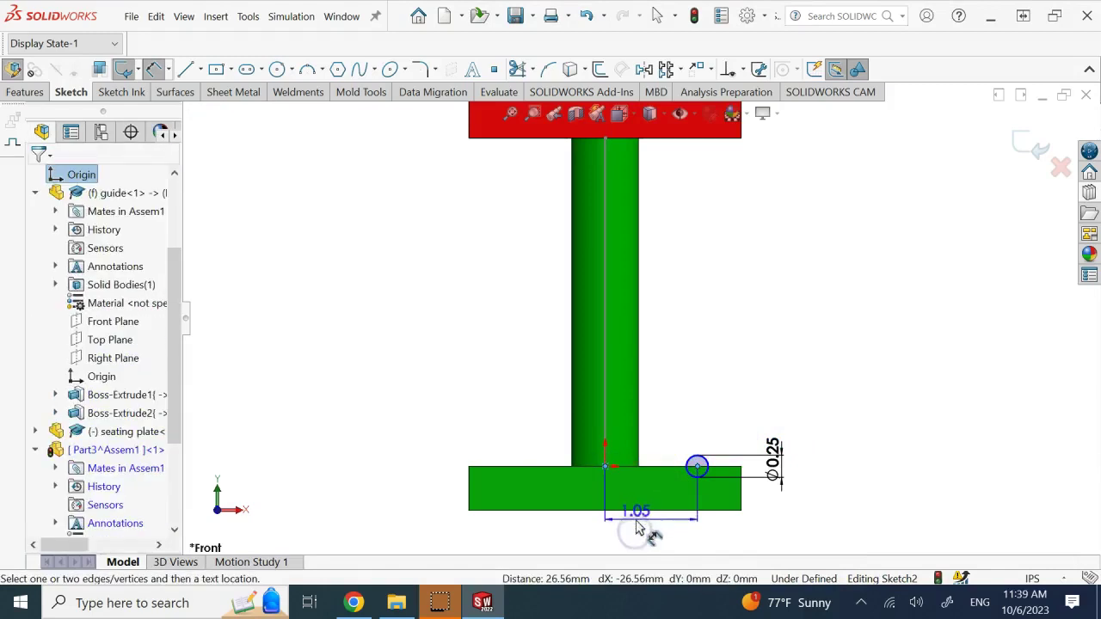
left_click(649, 530)
type("1")
key("Return")
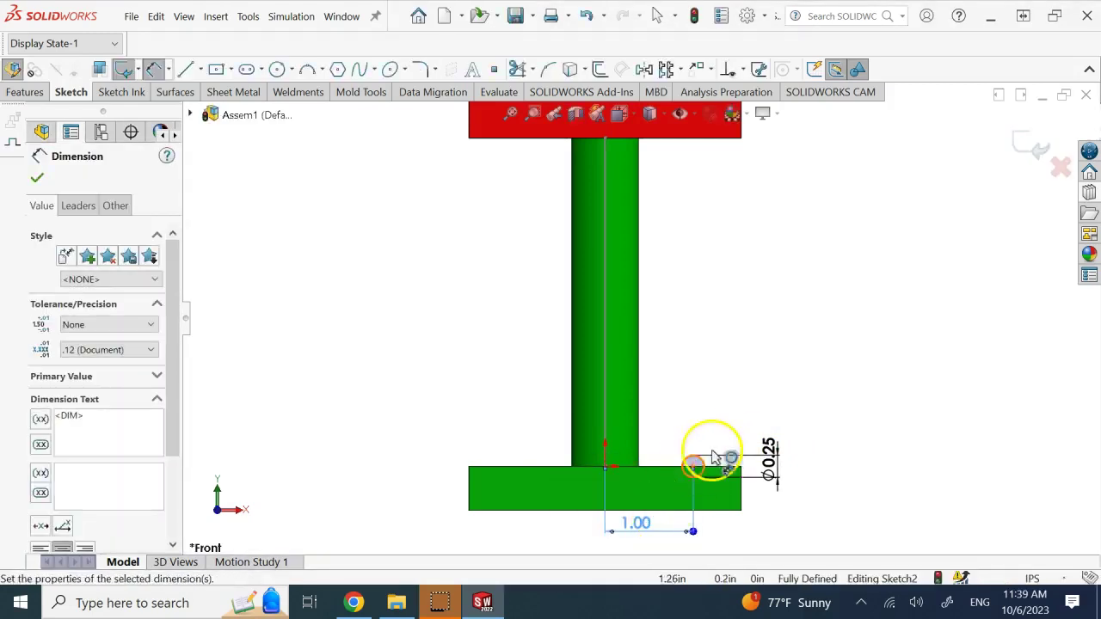
left_click(1033, 144)
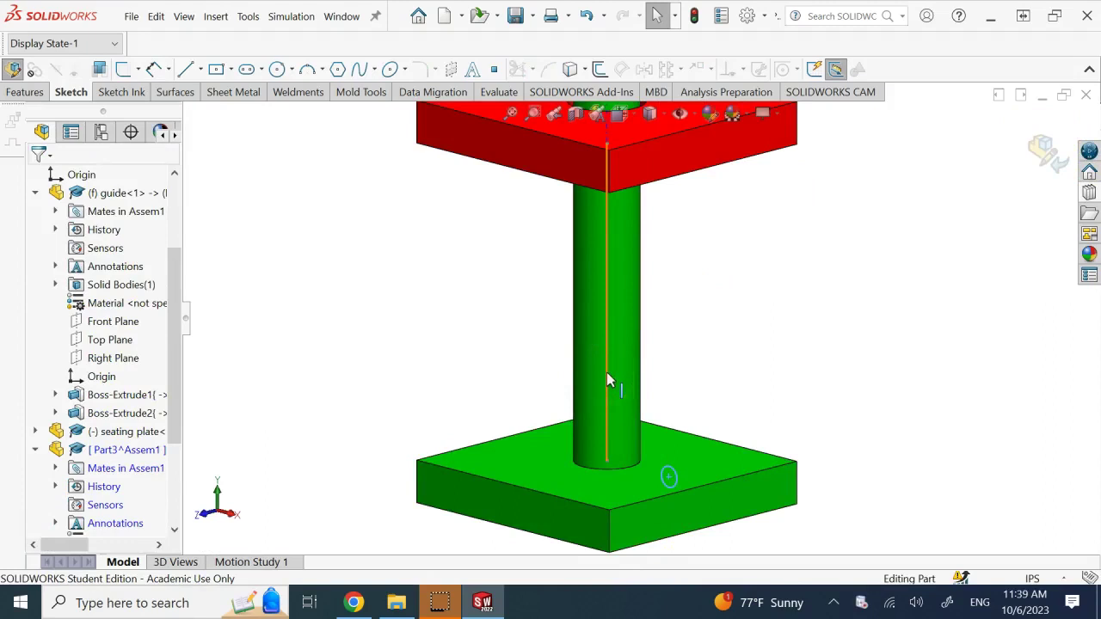
Sweep the circle along the vertical line, with profile twist specified in revolutions
left_click(24, 91)
left_click(167, 70)
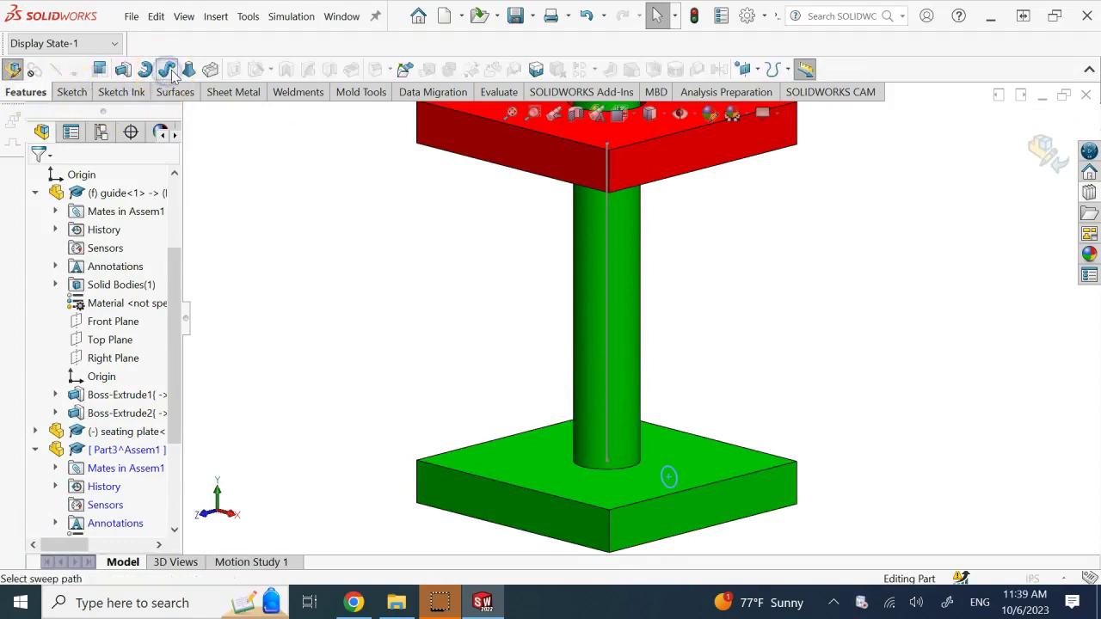
left_click(609, 394)
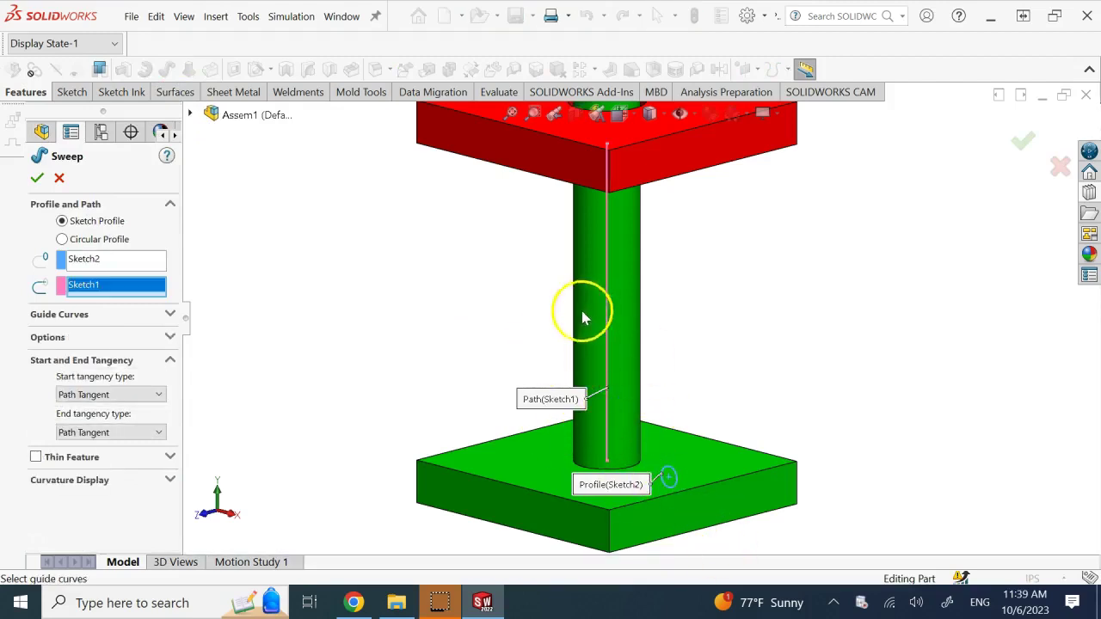
left_click(159, 341)
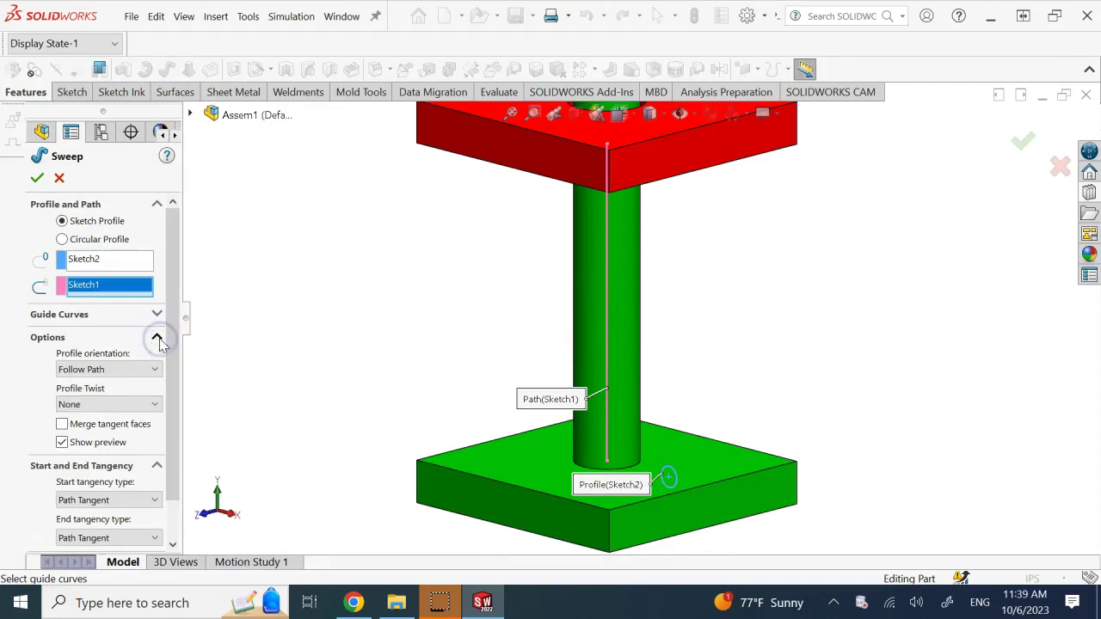
left_click(99, 406)
left_click(112, 433)
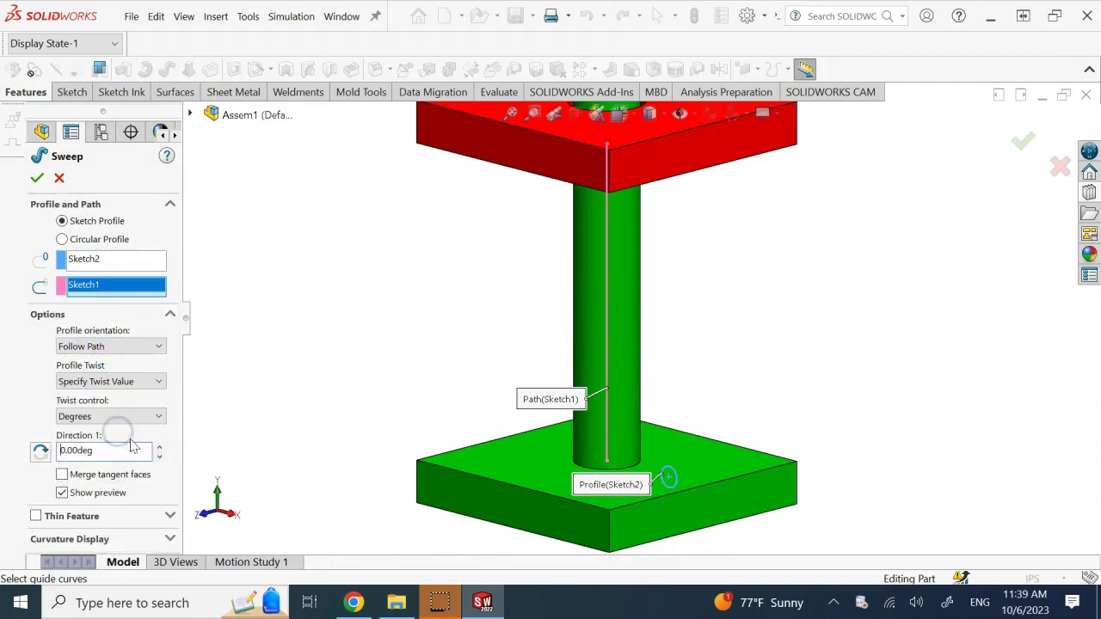
left_click(158, 418)
left_click(111, 456)
Raise the twist to 6 revolutions, accept the sweep, and zoom to fit the coil spring
left_click(160, 447)
left_click(160, 447)
left_click(160, 446)
left_click(160, 446)
left_click(160, 446)
left_click(160, 447)
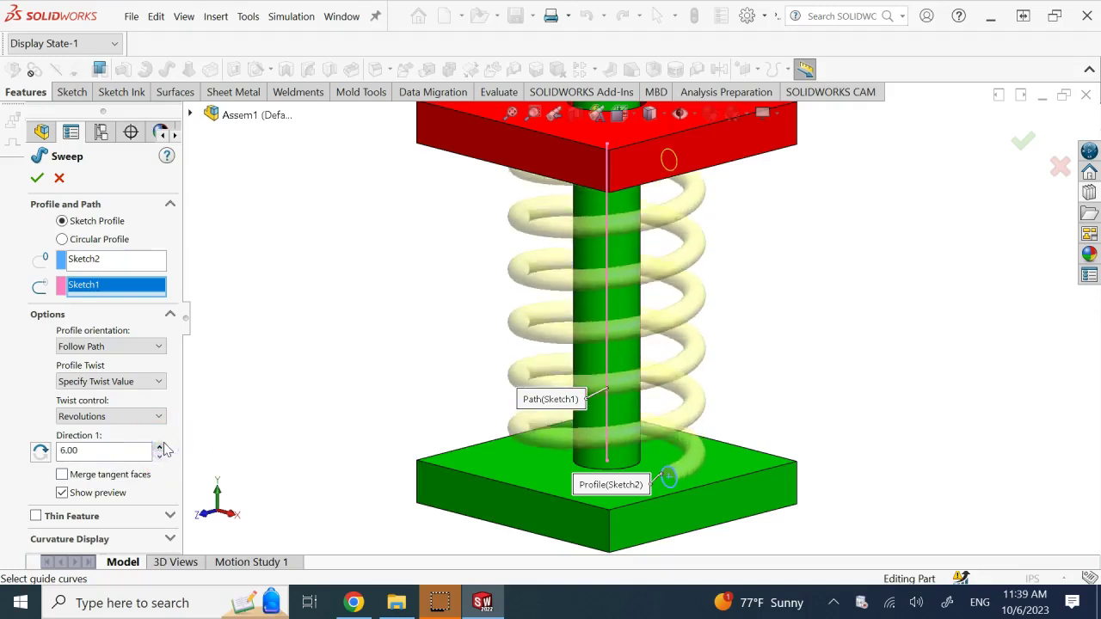
left_click(37, 177)
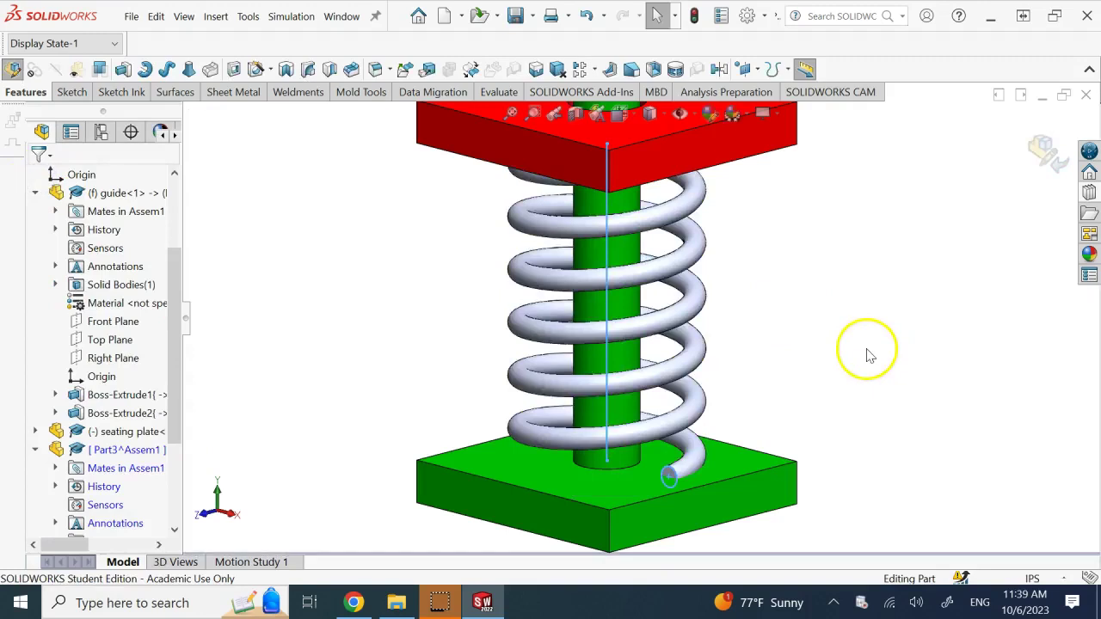
key("f")
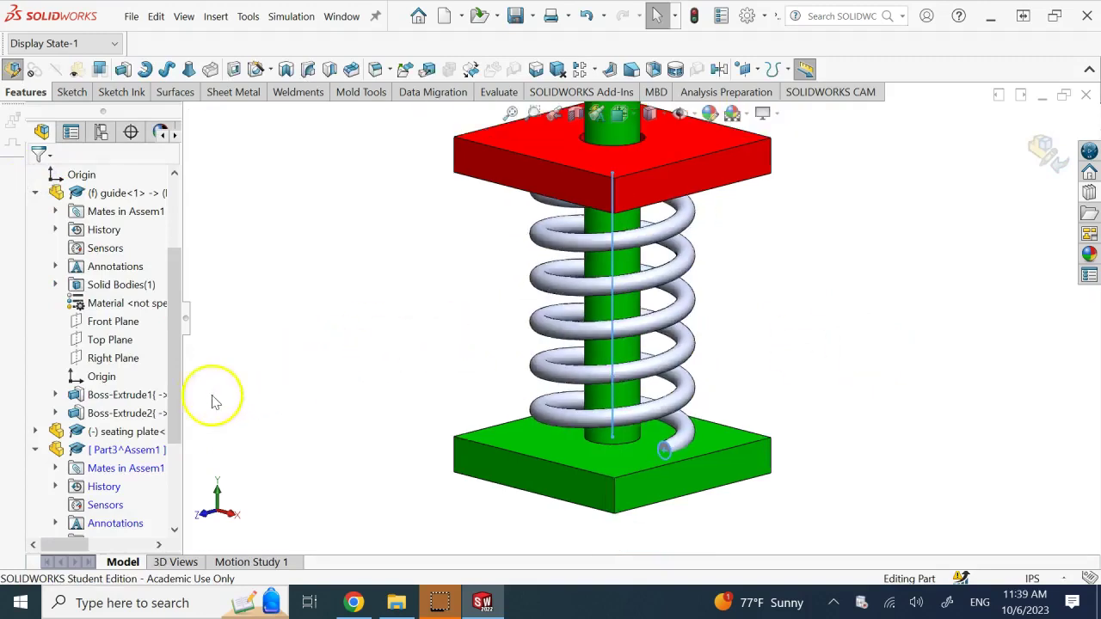
Exit Edit Part, drag the seating plate down and back up the guide, and rebuild
left_click(1039, 155)
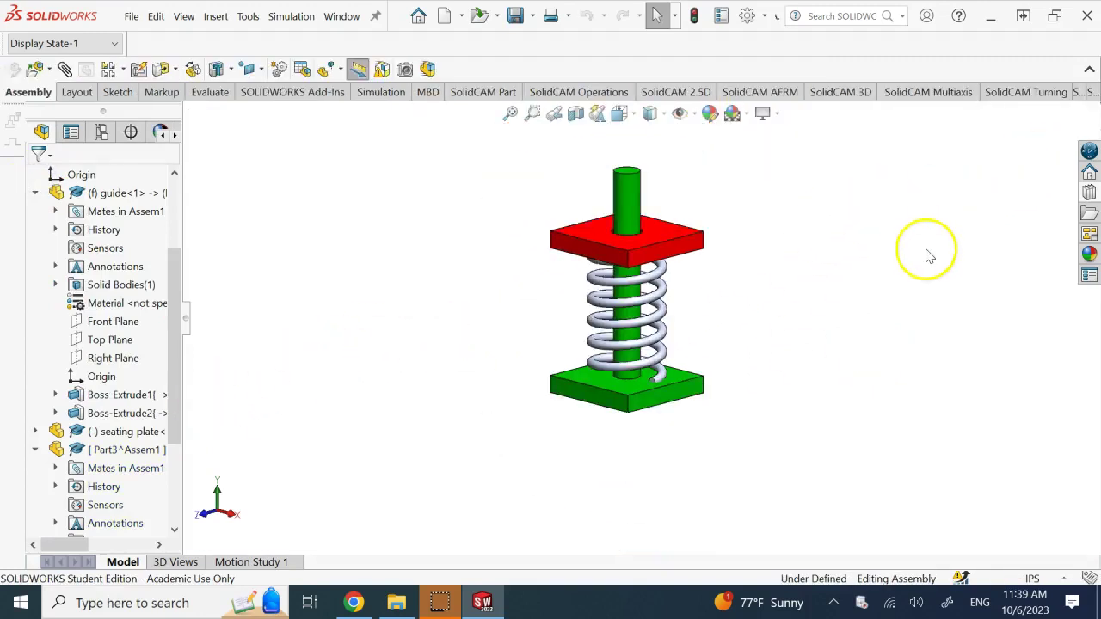
key("ctrl+1")
key("Up")
left_click_drag(698, 250, 698, 317)
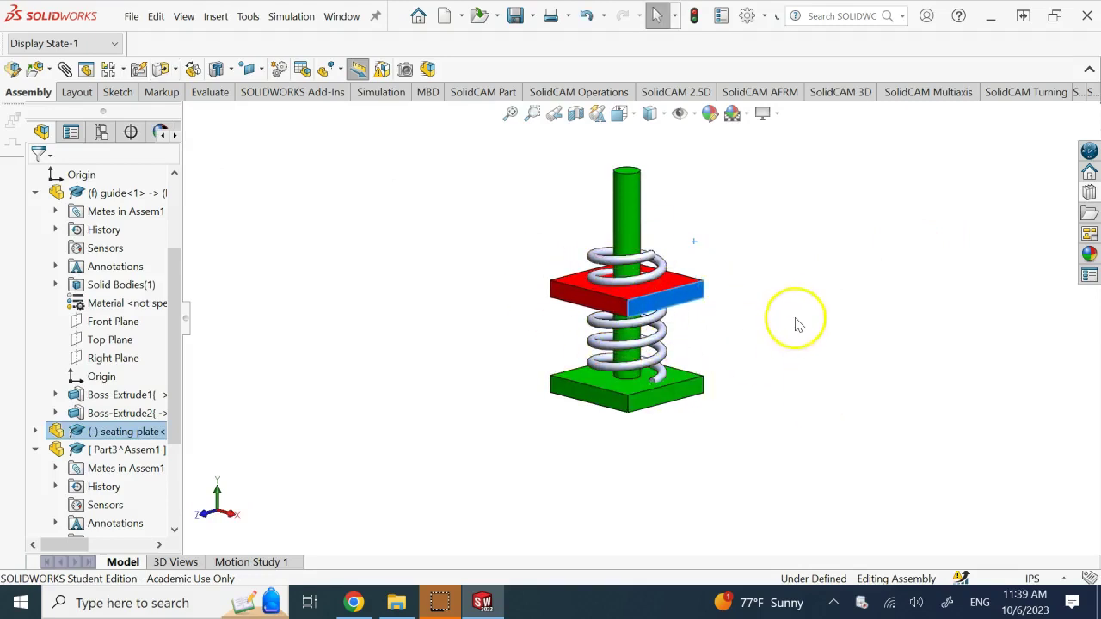
left_click_drag(700, 290, 695, 259)
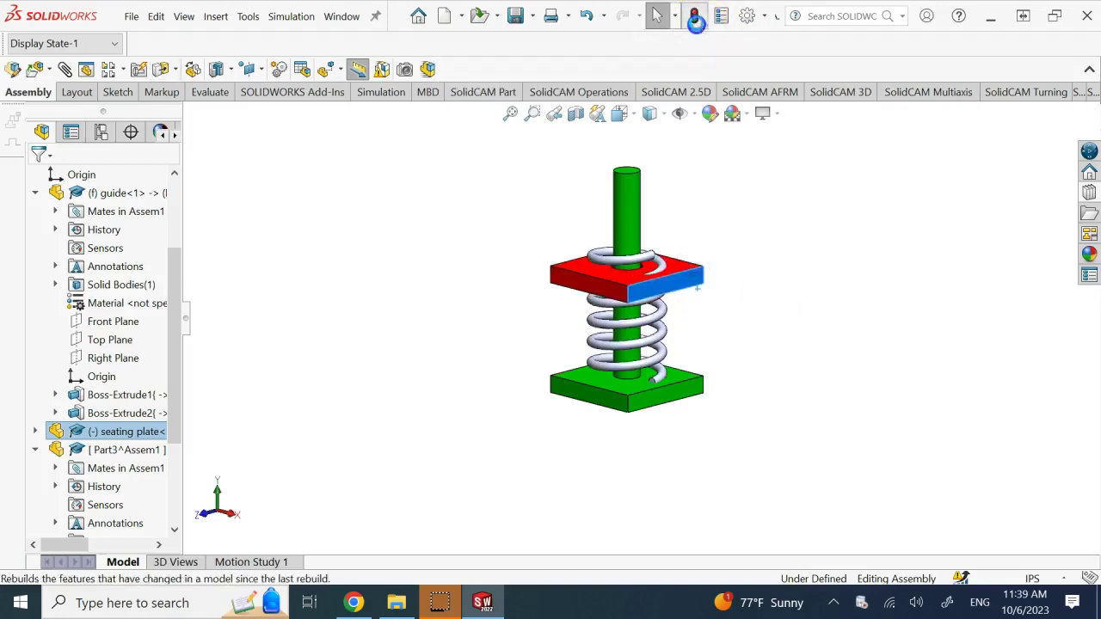
left_click(697, 17)
Raise the seating plate near the guide top and rebuild so the spring stretches to it
key("Down")
key("Up")
key("Up")
key("Down")
key("Down")
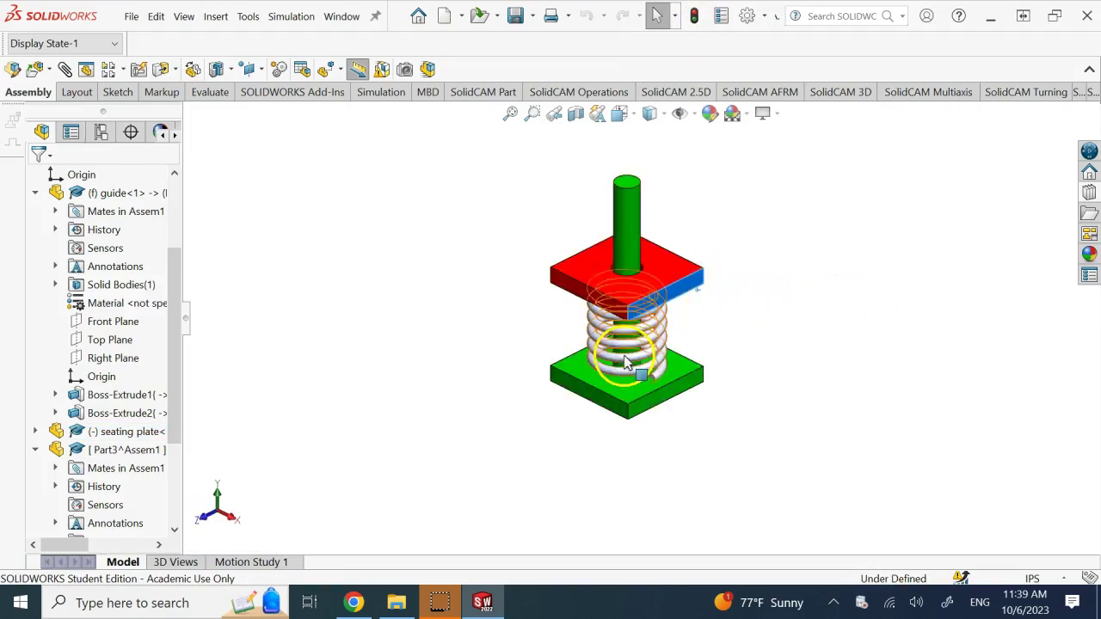
left_click_drag(678, 298, 692, 219)
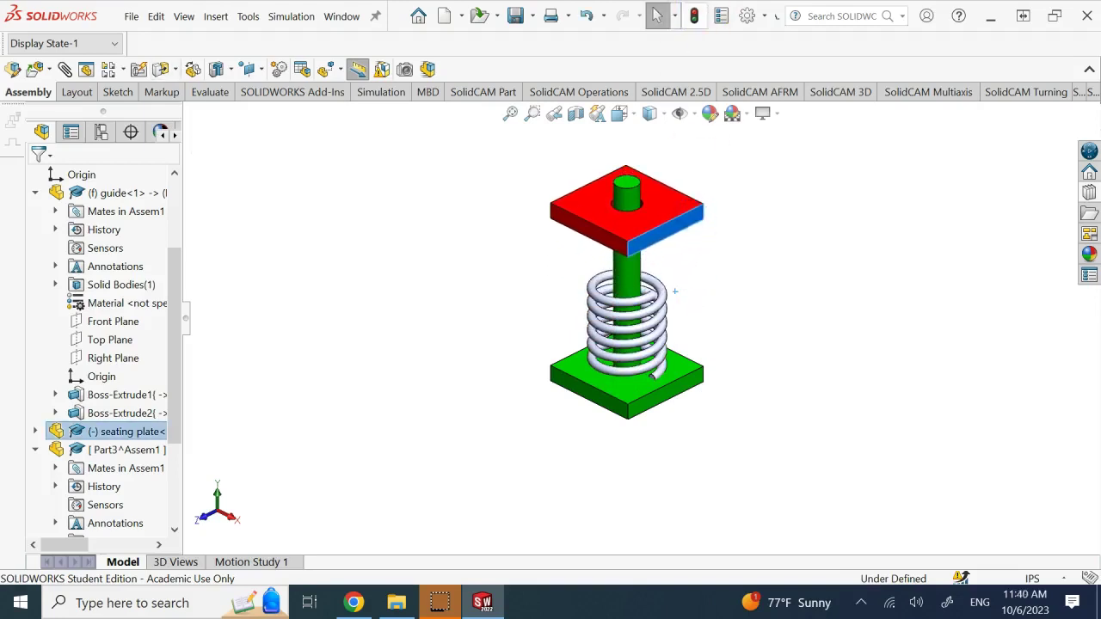
left_click(851, 369)
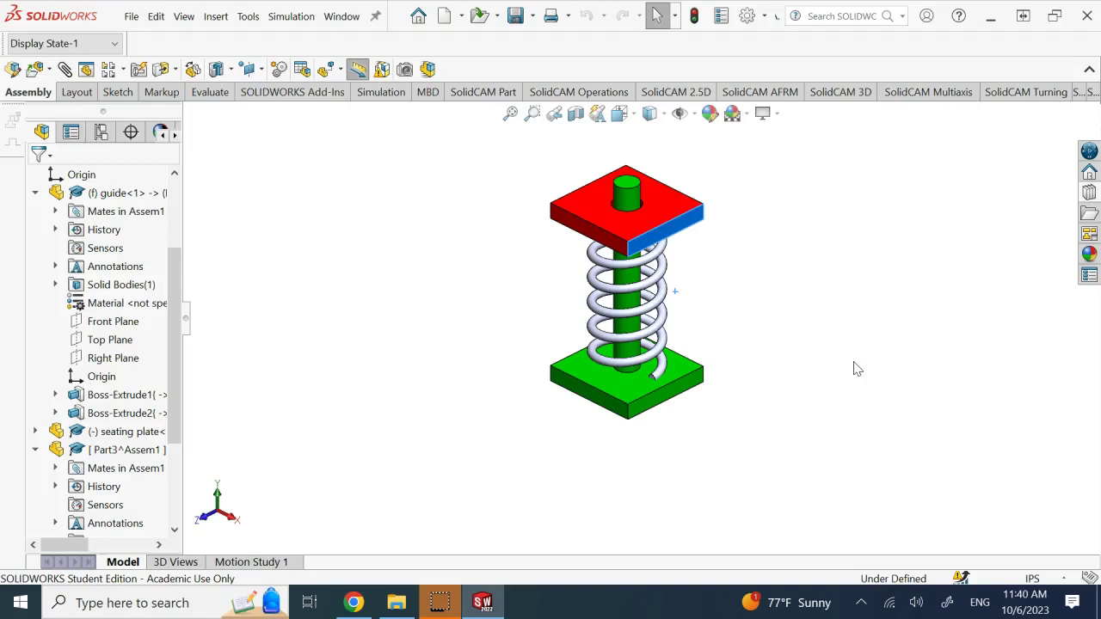
Rename the Part3 coil component in the FeatureManager tree to 'spring'
left_click(600, 401)
left_click(141, 504)
right_click(144, 509)
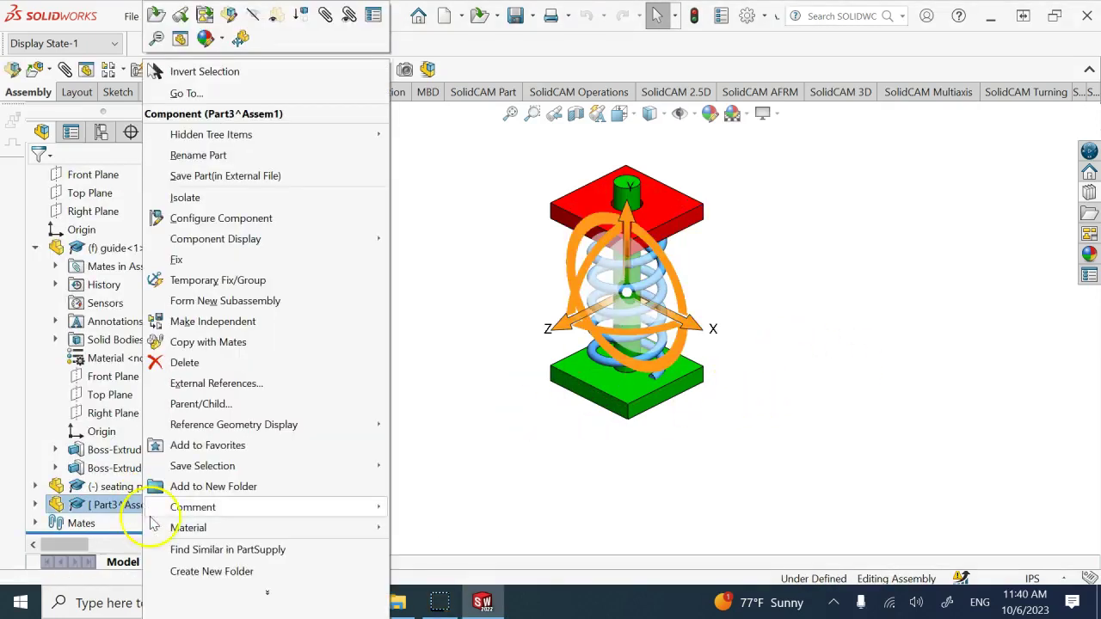
left_click(267, 592)
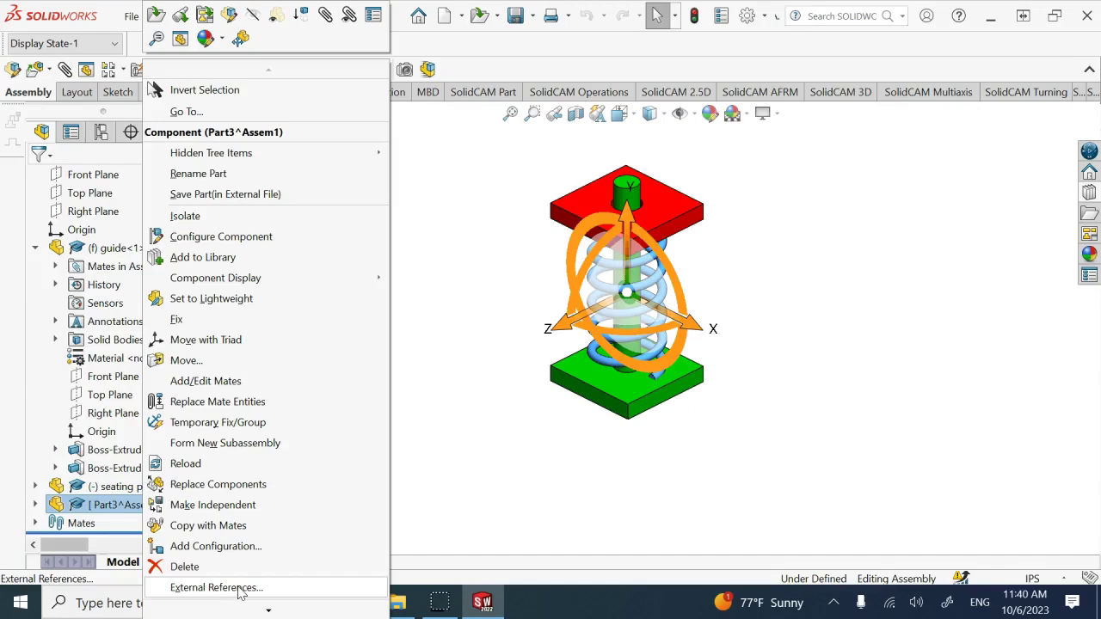
left_click(261, 173)
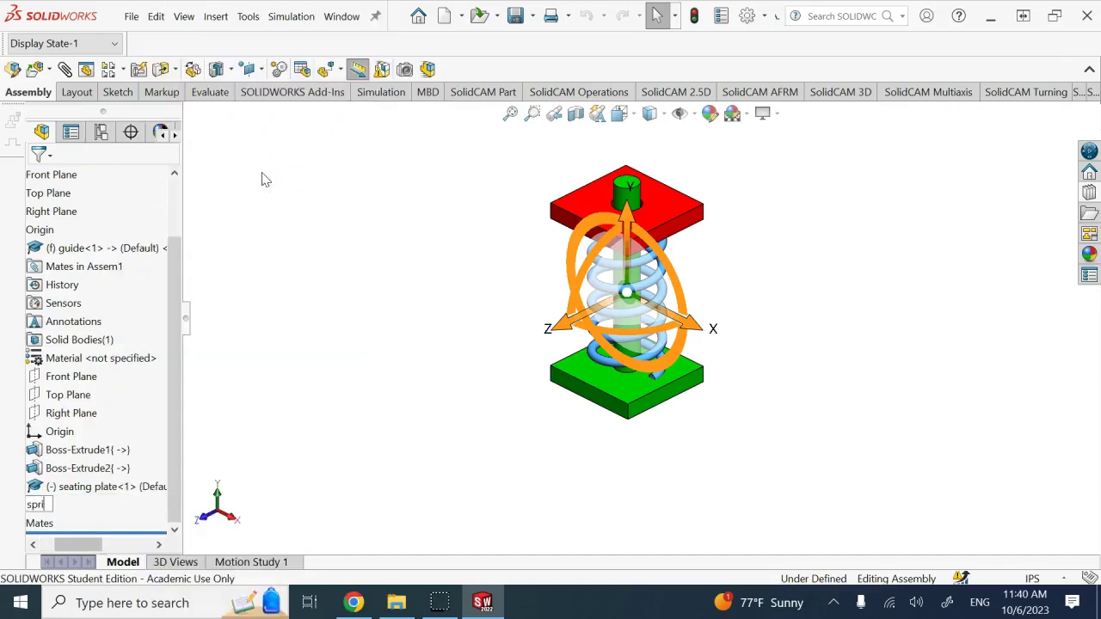
left_click(318, 443)
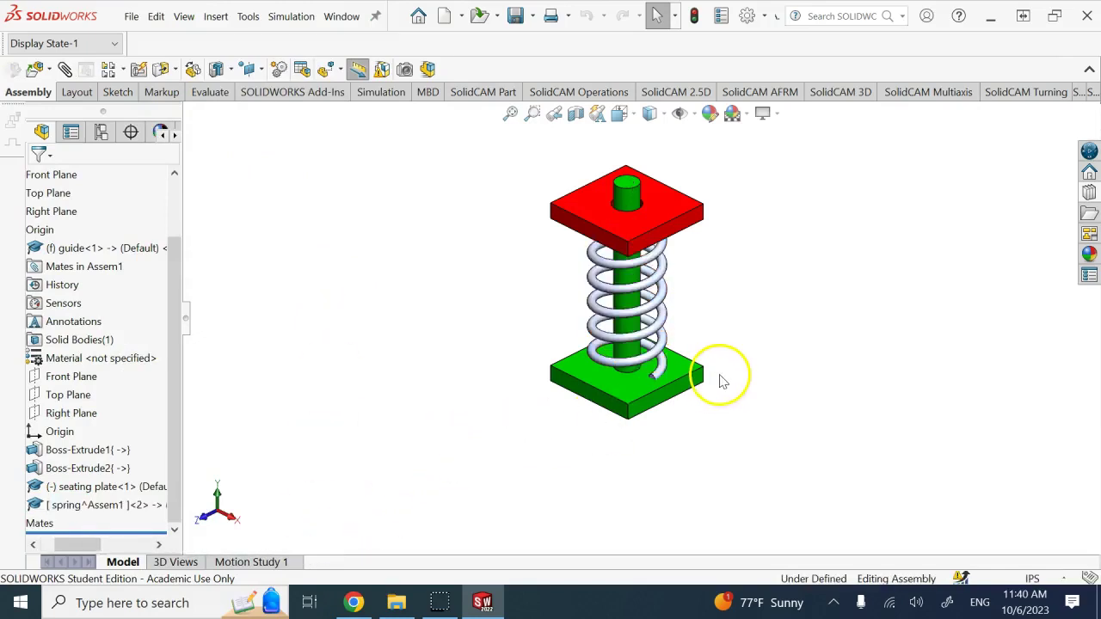
Switch to Motion Study 1 and start defining a new motor
left_click(290, 561)
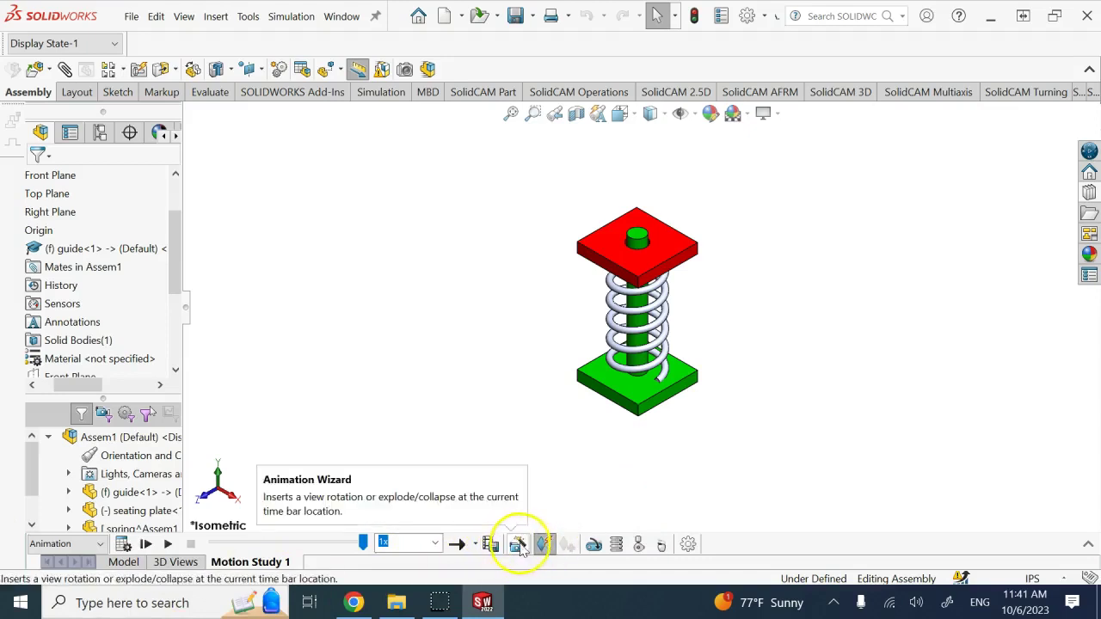
left_click(593, 547)
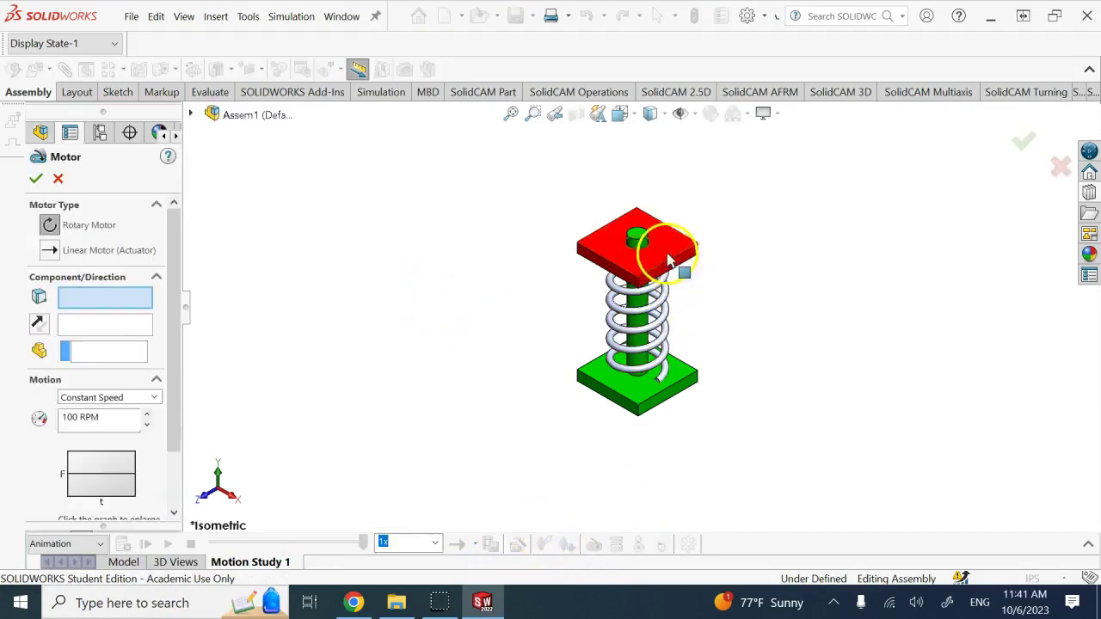
Add a linear motor on the seating plate's top face, oscillating 1.5in at 5 Hz, 0deg phase
left_click(49, 250)
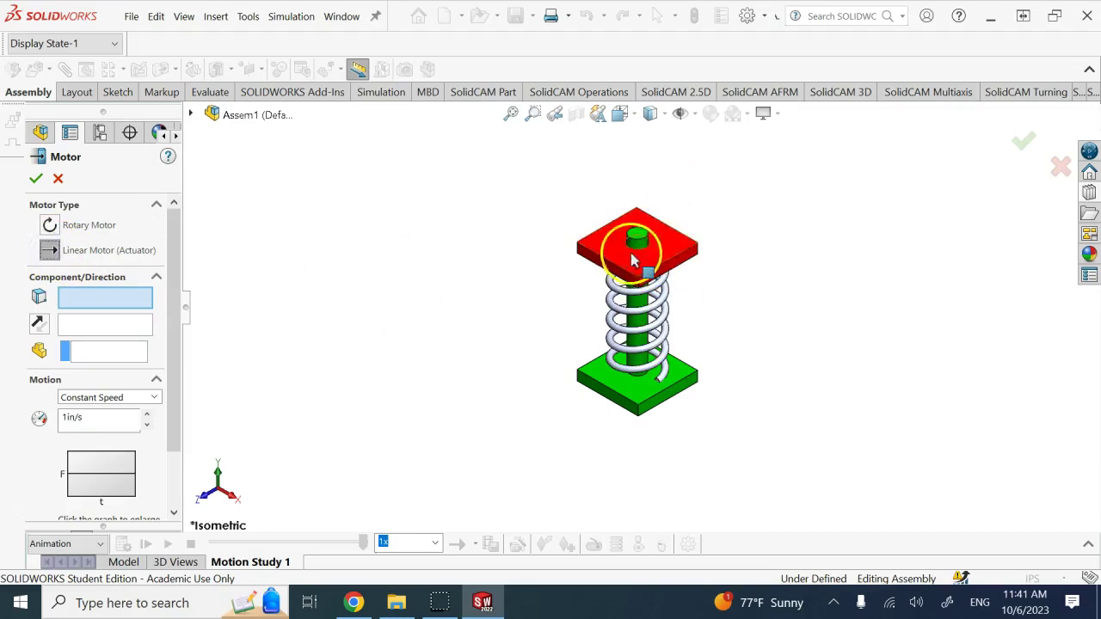
left_click(677, 247)
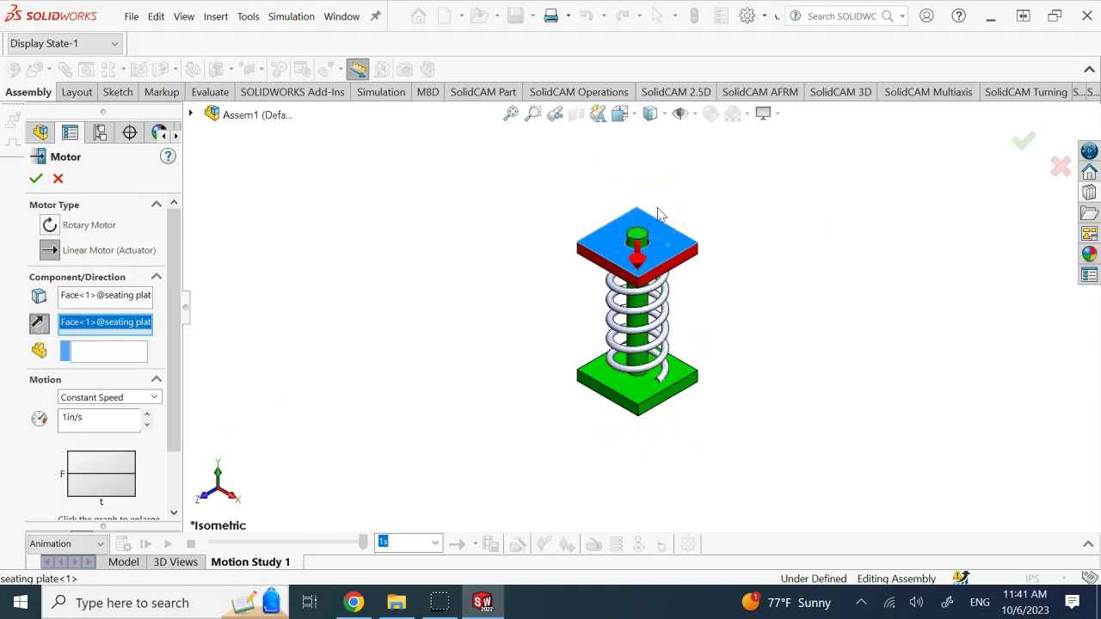
left_click(154, 399)
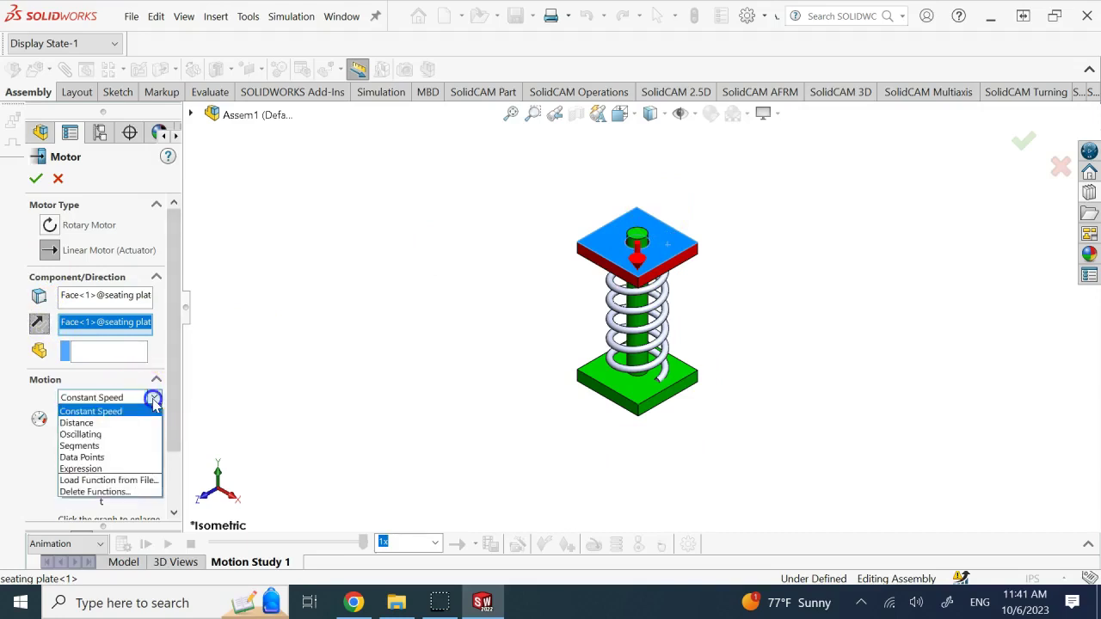
left_click(93, 436)
left_click(89, 419)
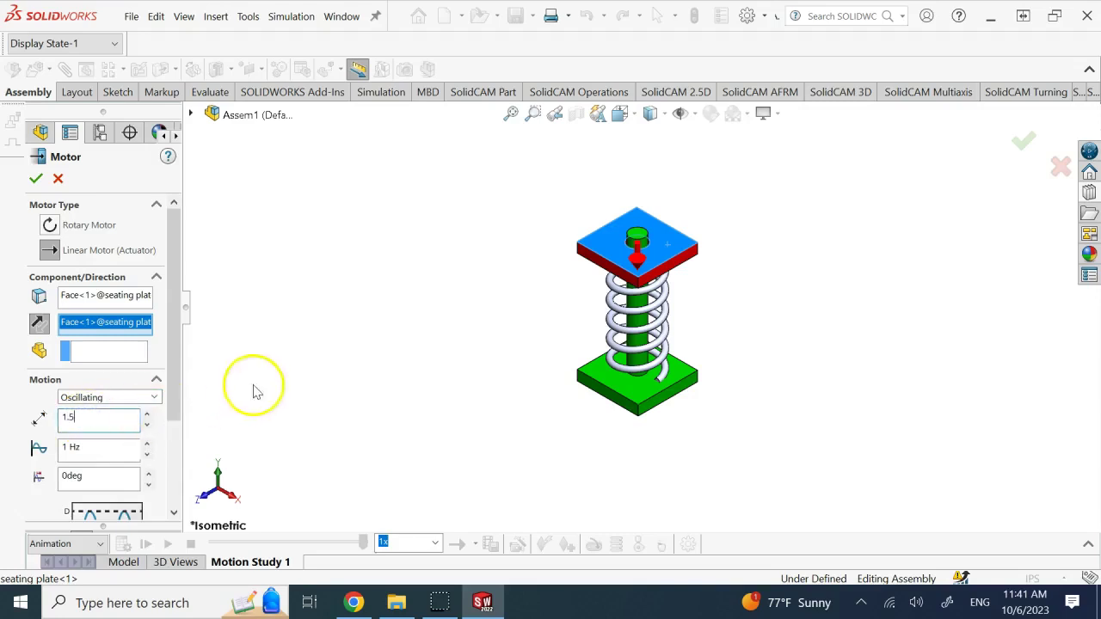
type("1.5")
left_click(108, 447)
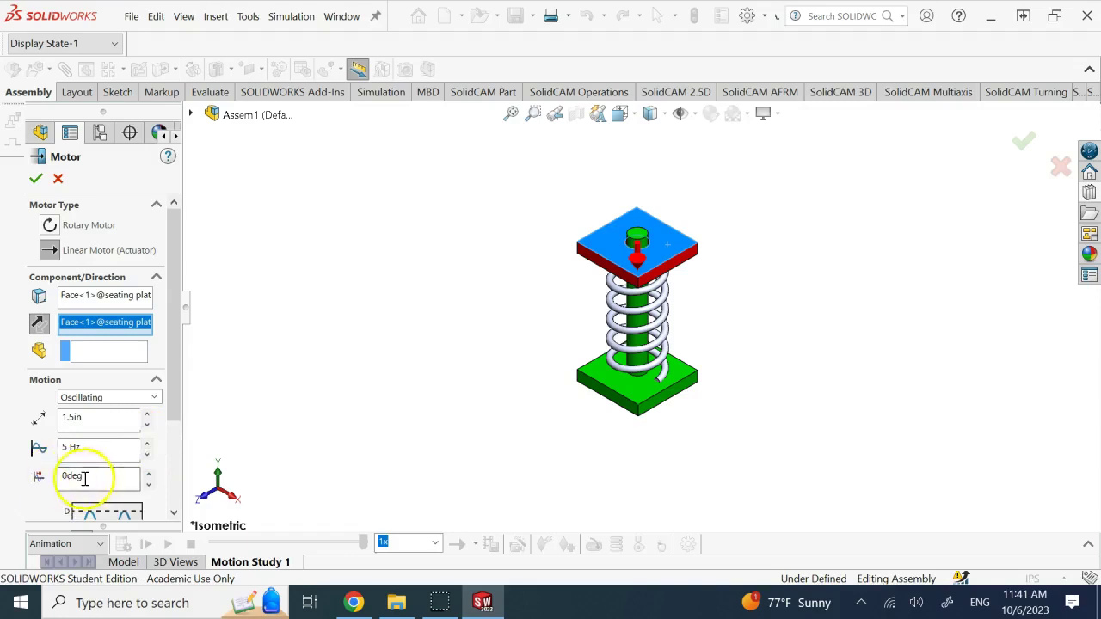
left_click_drag(175, 402, 167, 457)
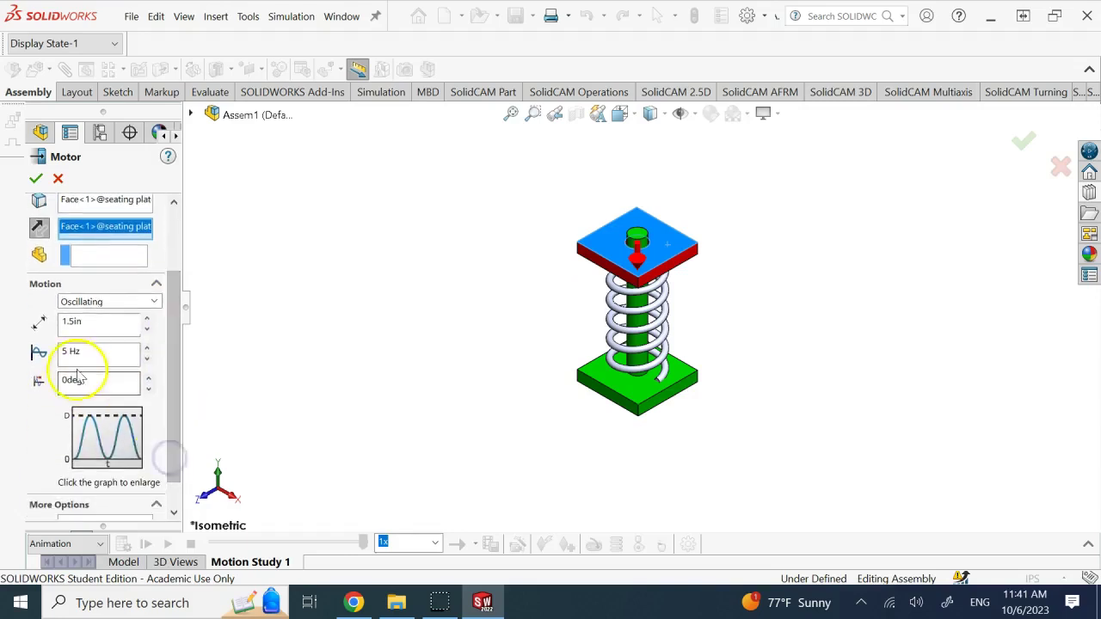
left_click_drag(176, 411, 204, 258)
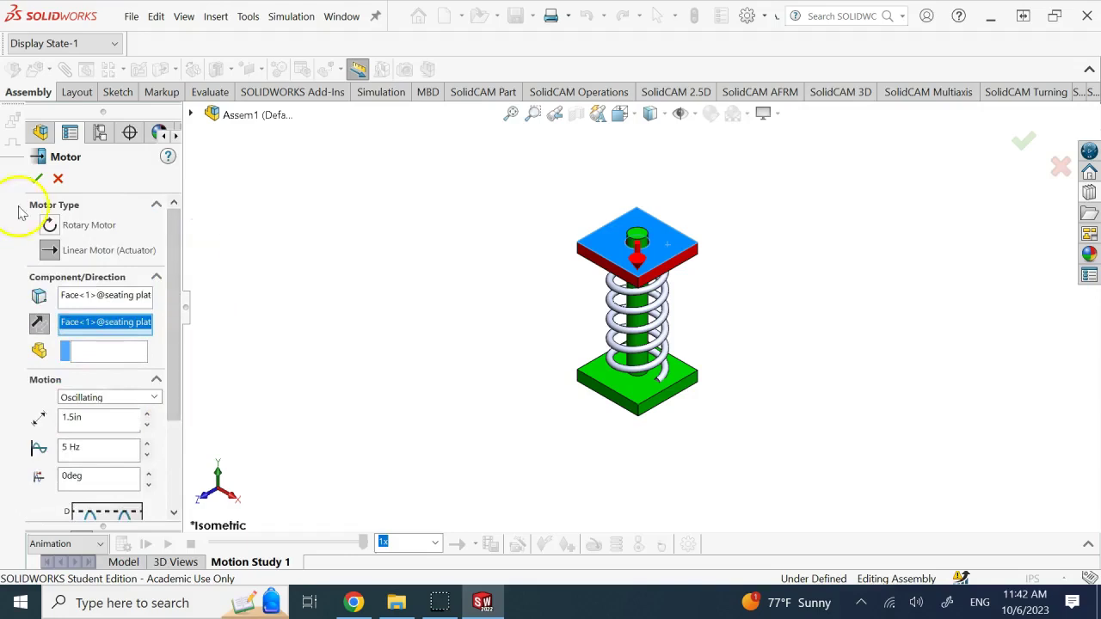
left_click(36, 179)
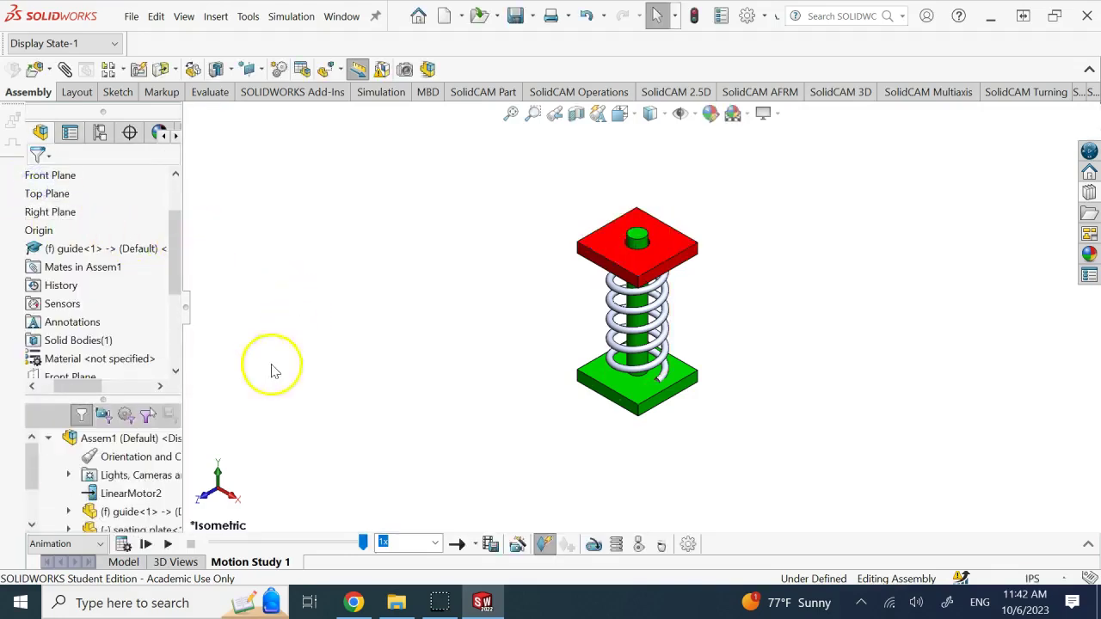
Calculate Motion Study 1 and replay it, watching the red plate oscillate as the spring compresses
left_click(123, 545)
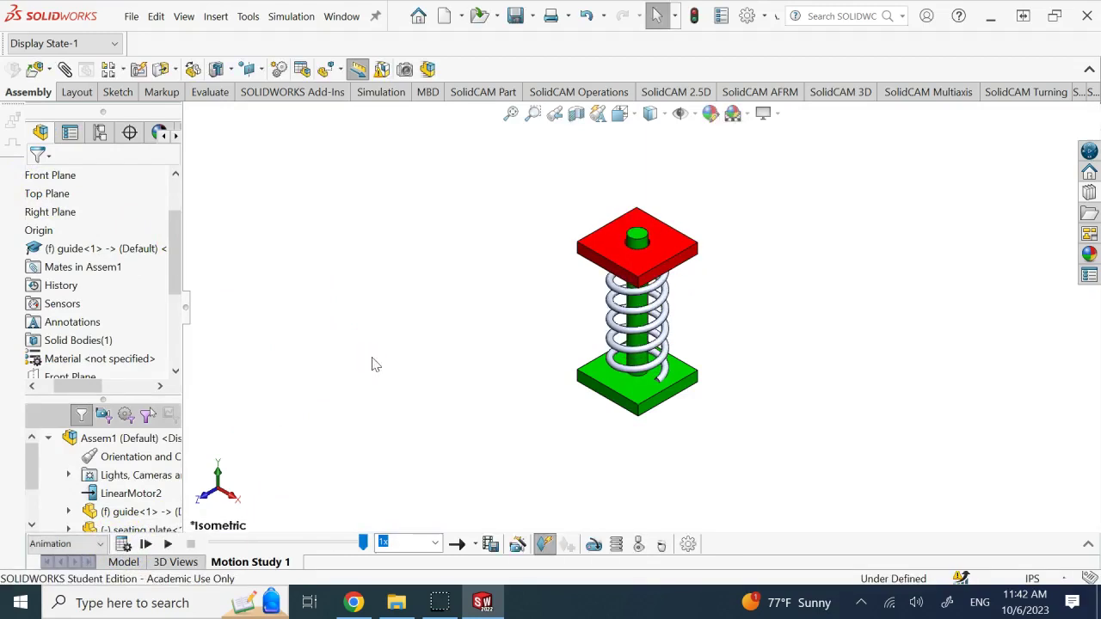
left_click(166, 547)
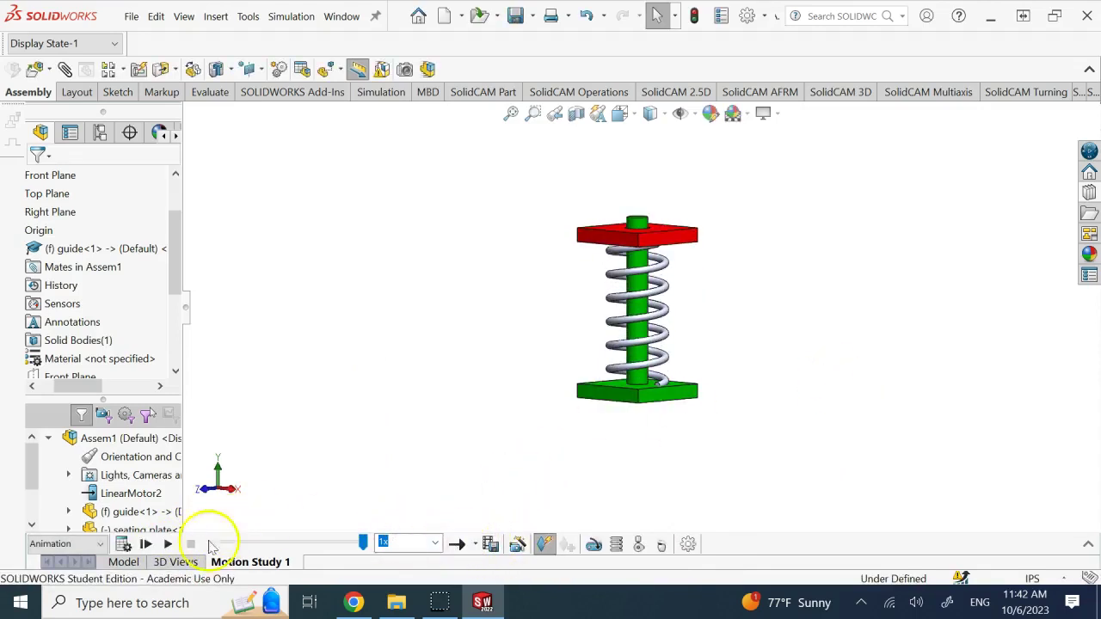
left_click(166, 545)
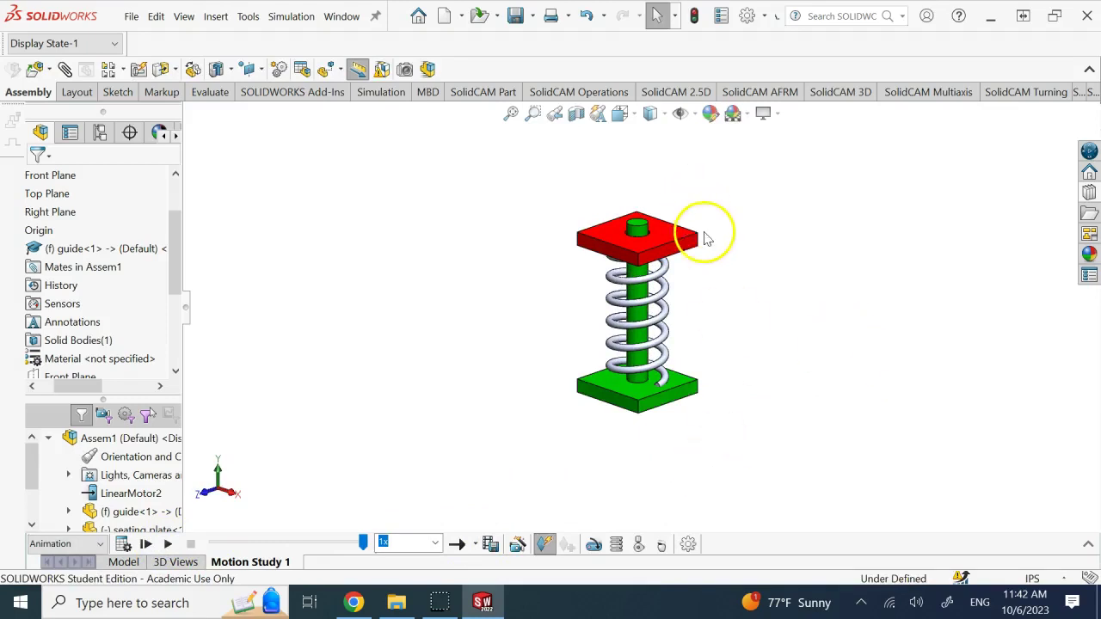
Show the spring assembly in isometric view, select the coil spring, and zoom in on the Model tab
key("ctrl+7")
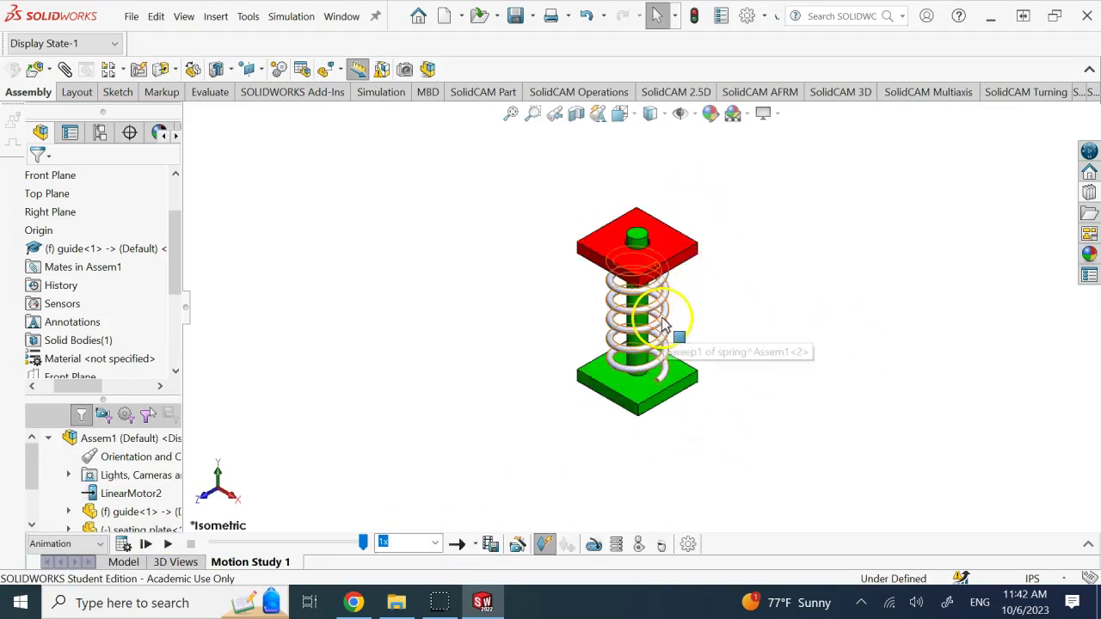
left_click(662, 323)
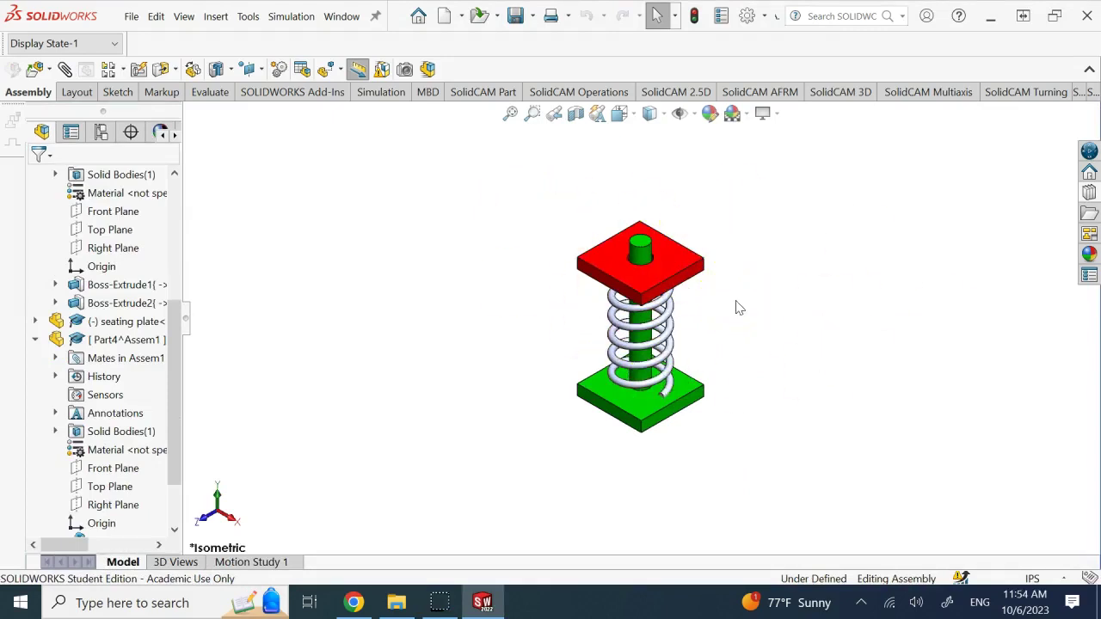
scroll(659, 297, "down", 3)
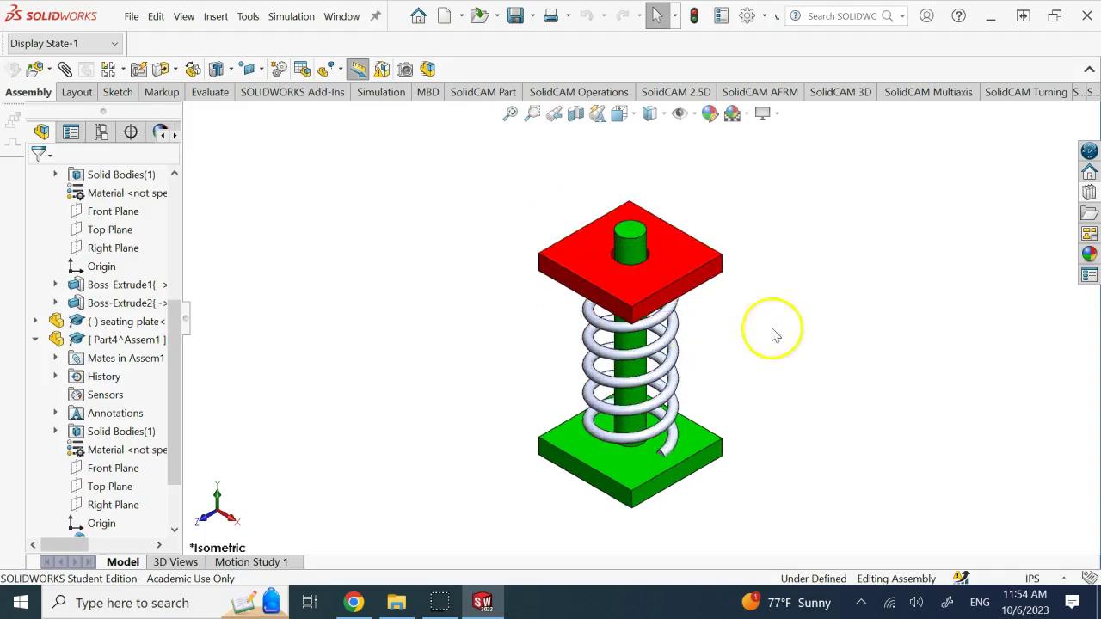